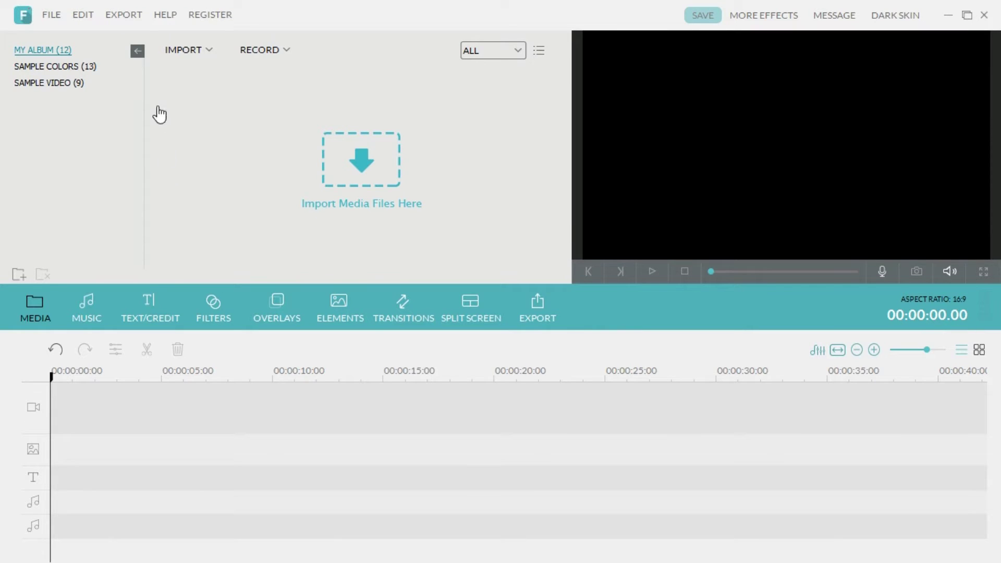
Import 01.MOV and 02.jpg into the media album.
left_click(165, 52)
left_click(226, 68)
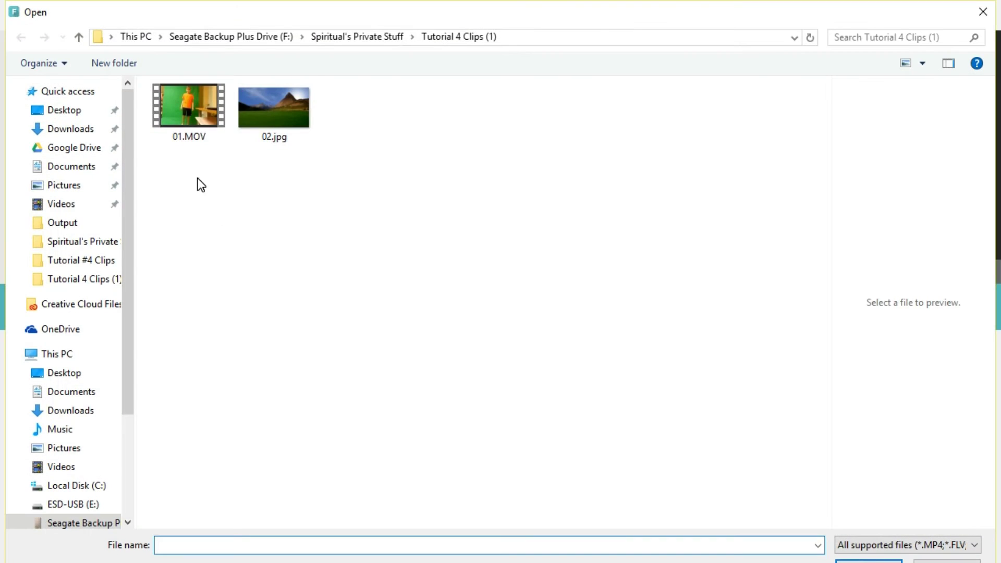
left_click_drag(202, 185, 251, 90)
key("Return")
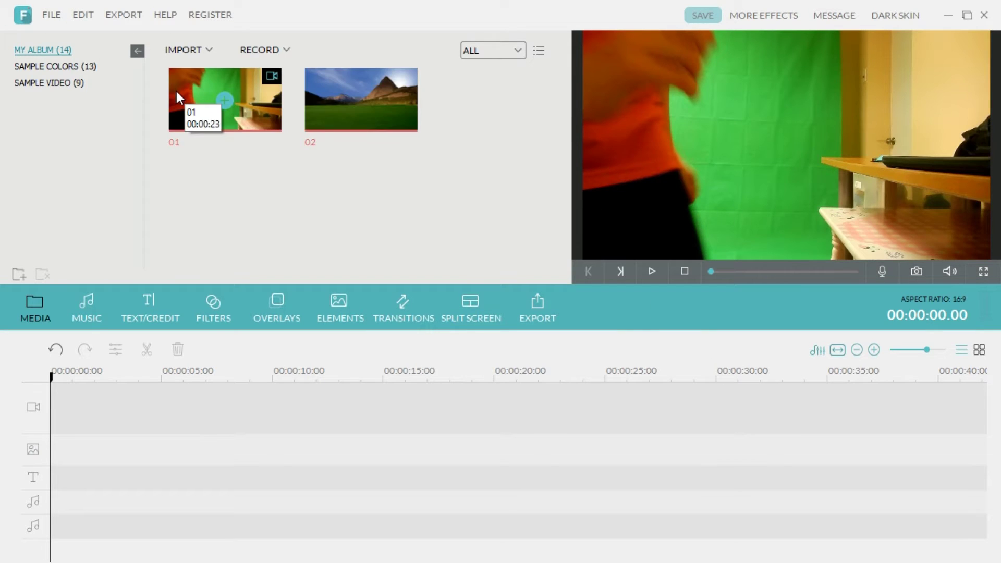
Add mountain image 02 to the video track, then select clip 01 in the album.
left_click(360, 99)
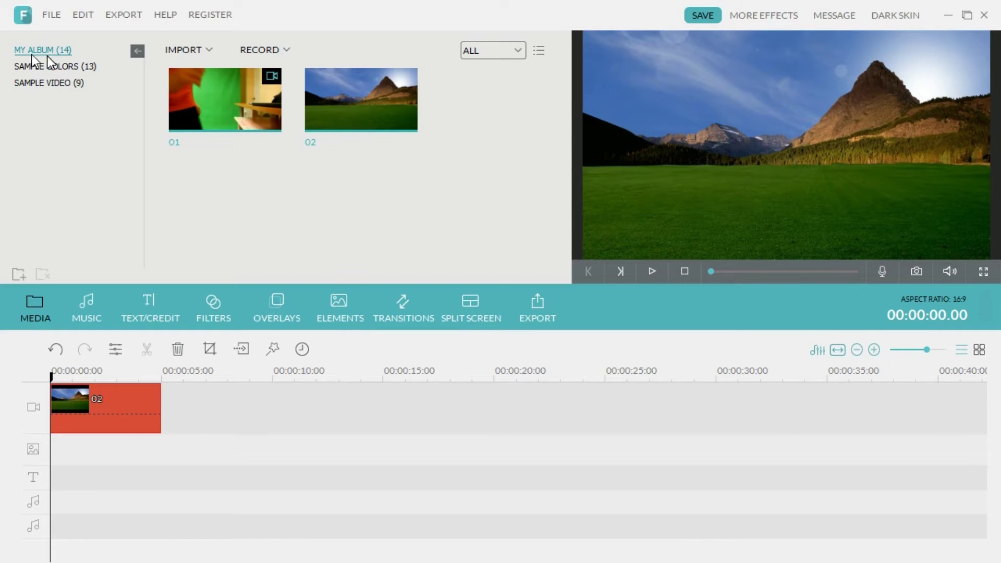
left_click(293, 402)
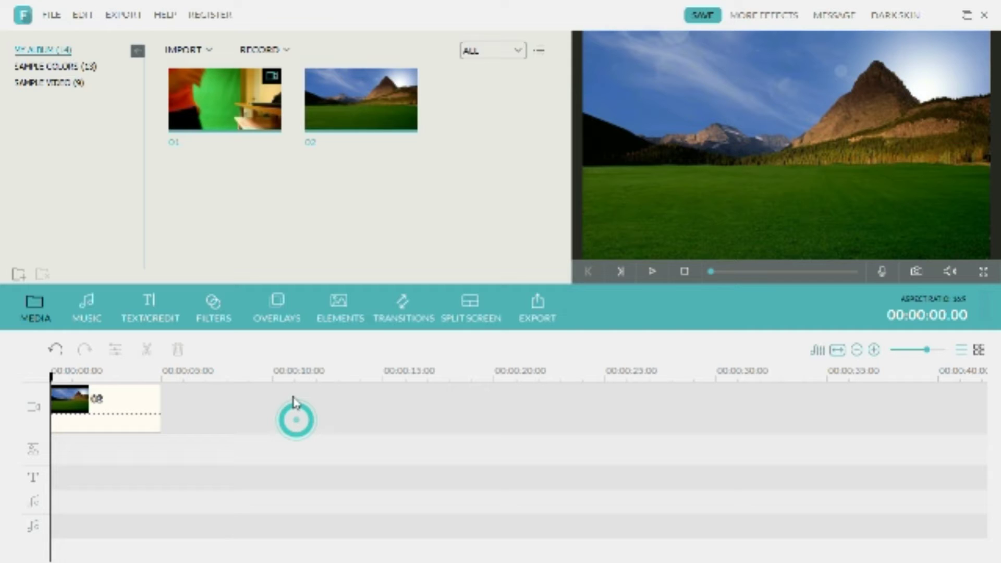
left_click(256, 85)
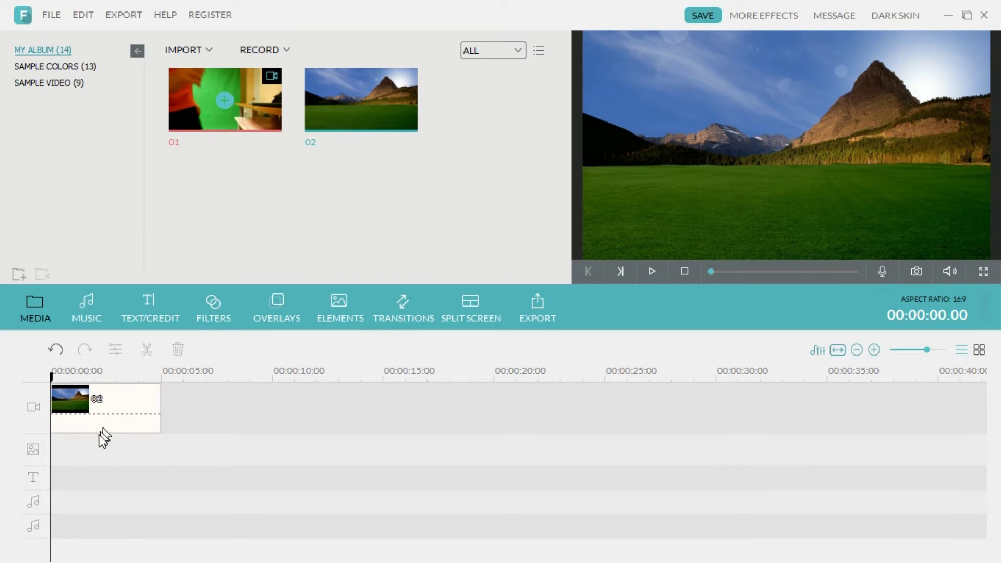
Put clip 01 on the second track, cut it at 13.13 s, and show its last frame.
left_click_drag(99, 434, 100, 438)
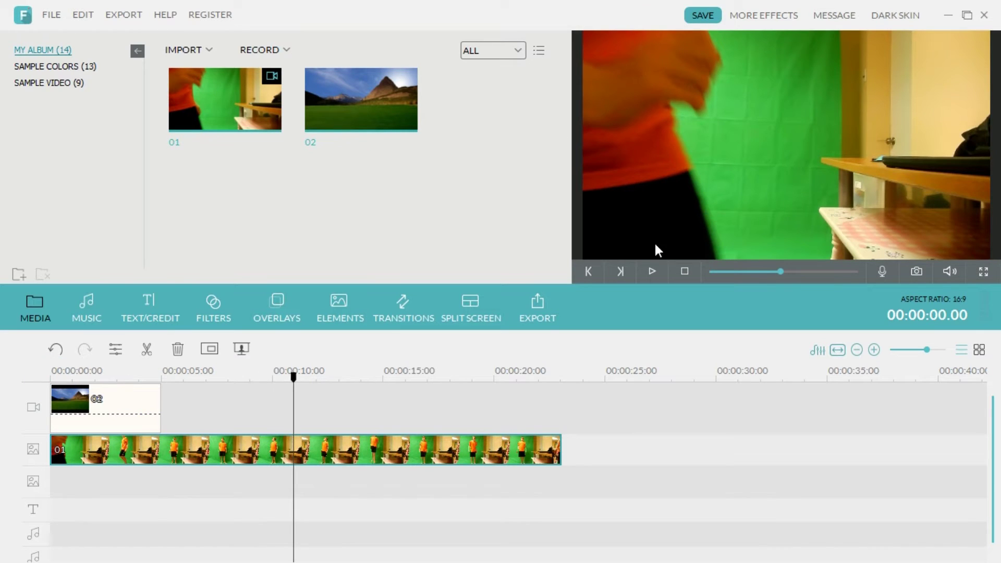
left_click(655, 272)
key("ctrl+b")
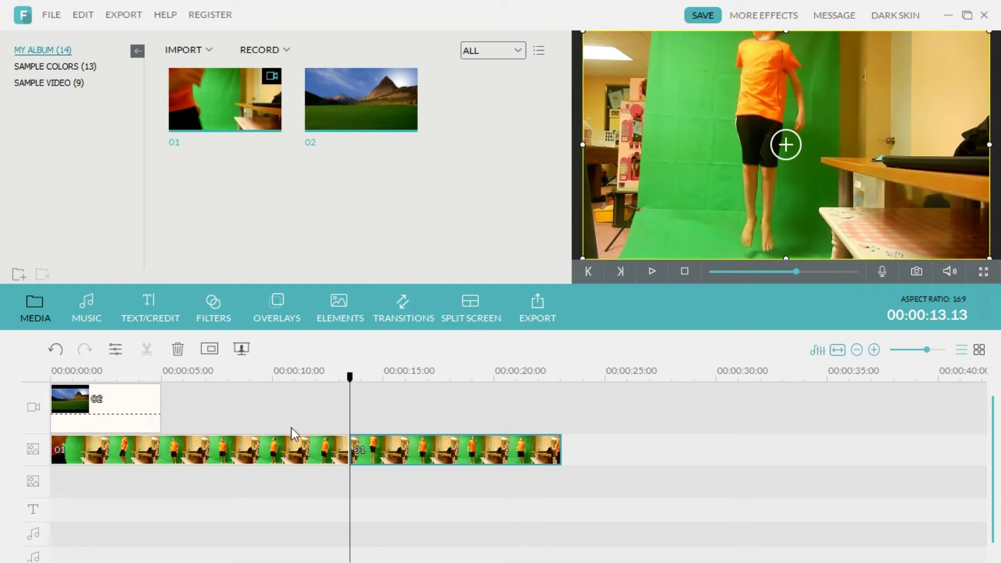
key("Delete")
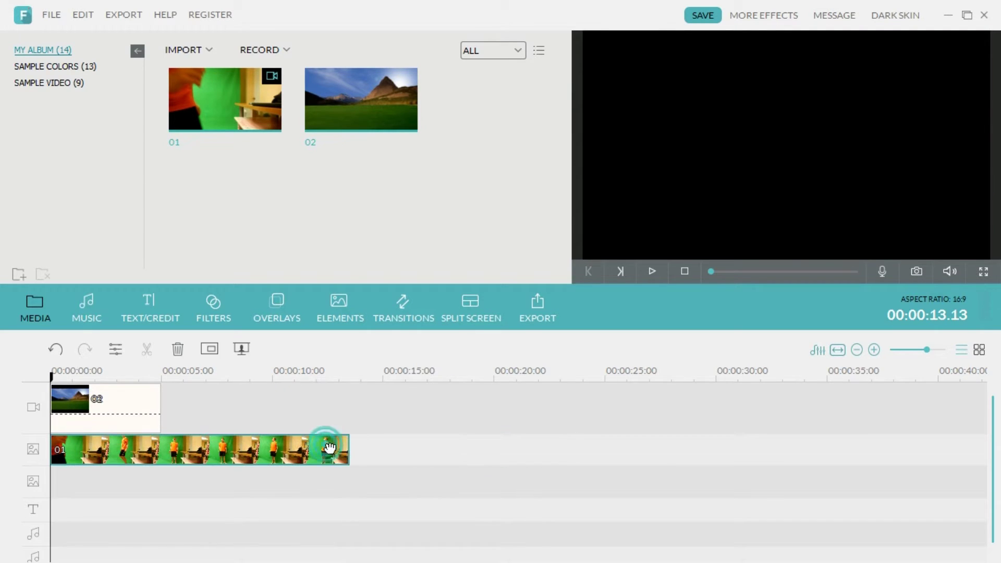
left_click(418, 441)
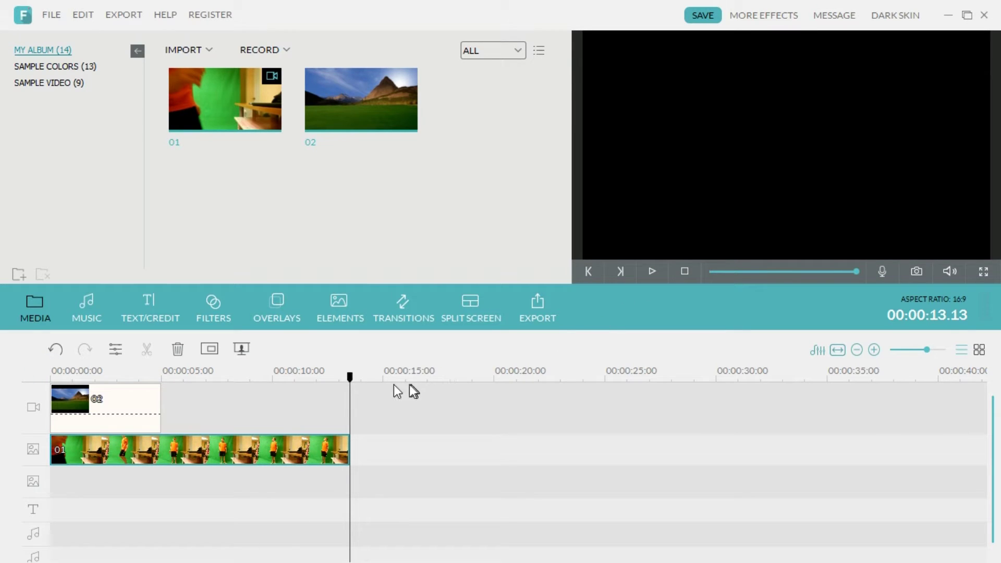
left_click(350, 378)
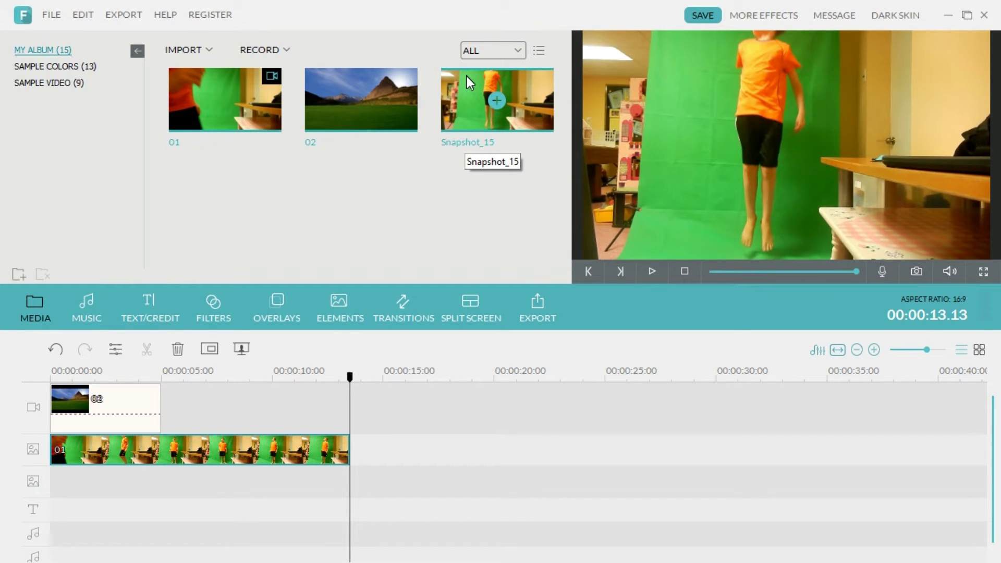
Place Snapshot_15 after clip 01 and trim away the start of clip 01.
left_click_drag(467, 78, 358, 462)
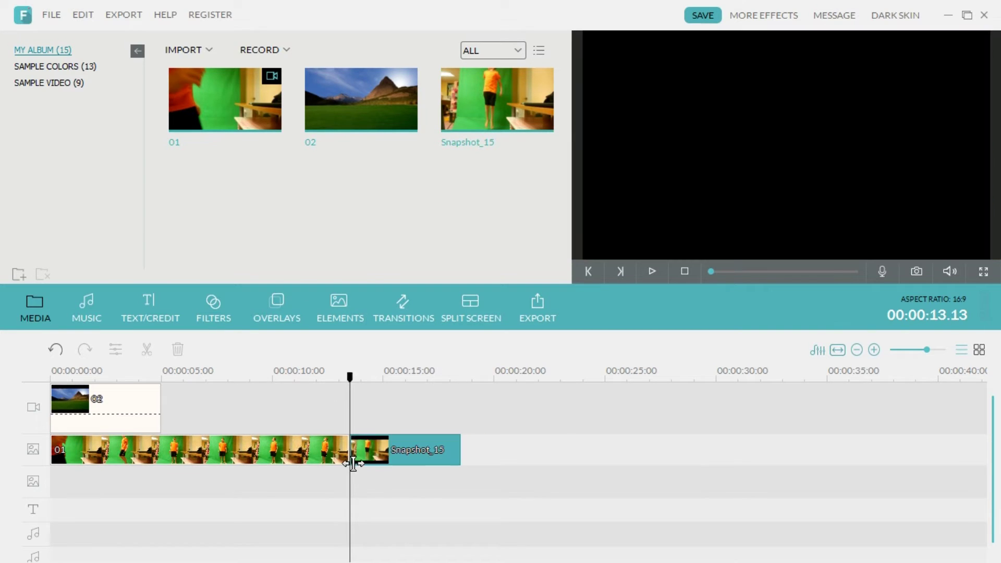
left_click(94, 452)
left_click_drag(51, 451, 311, 468)
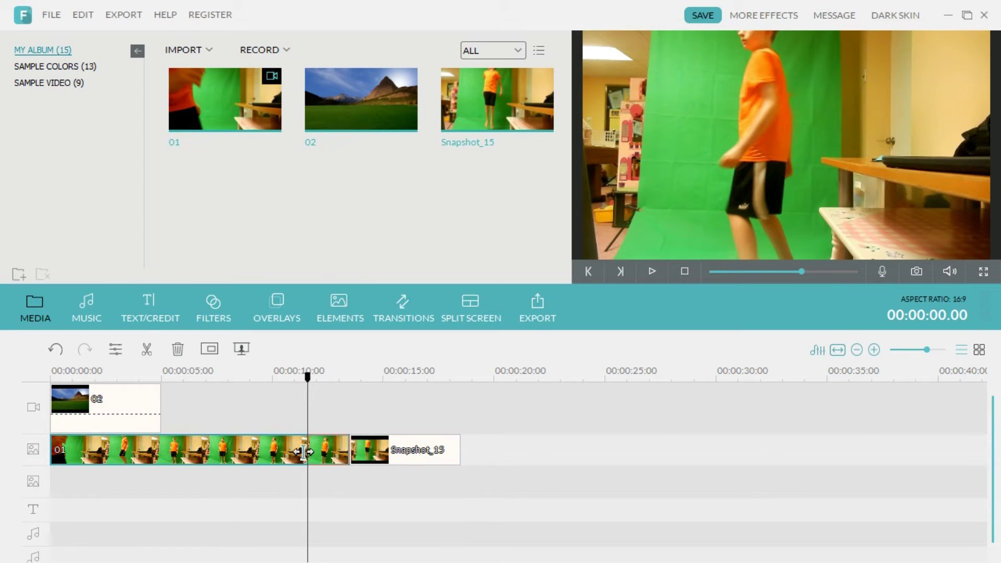
left_click_drag(306, 447, 527, 384)
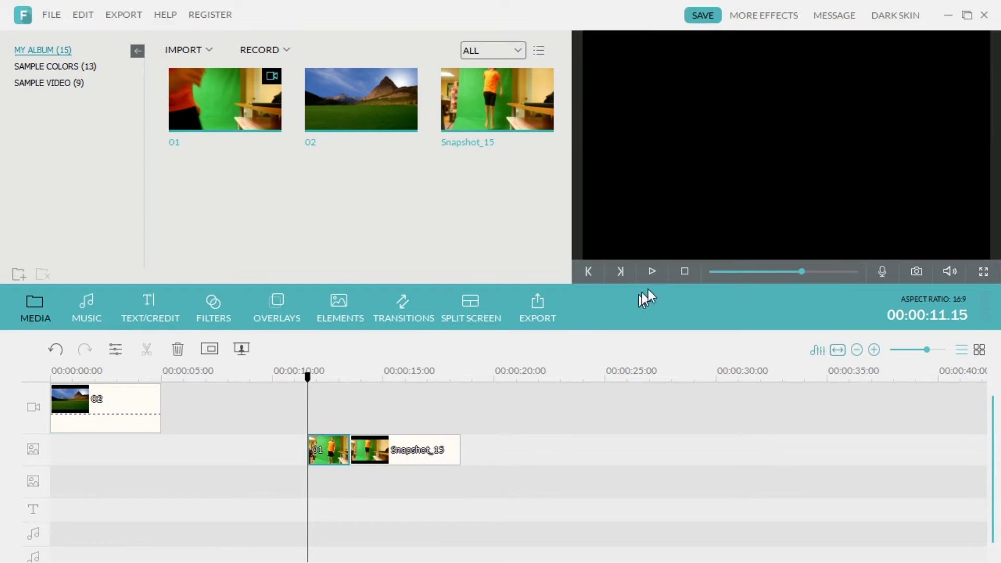
left_click(653, 272)
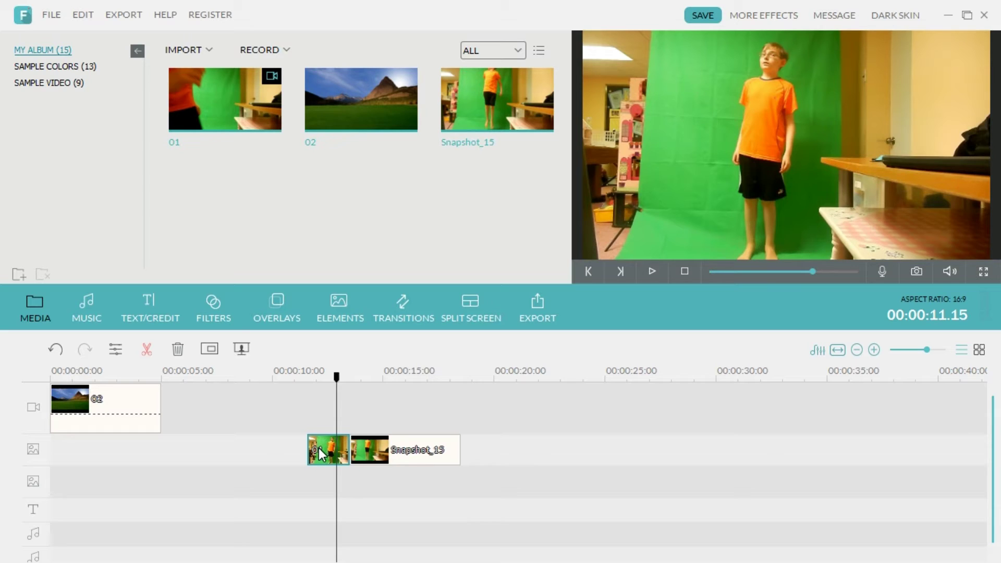
Split clip 01 at the playhead, delete the leading piece, and preview the jump into the still.
key("ctrl+b")
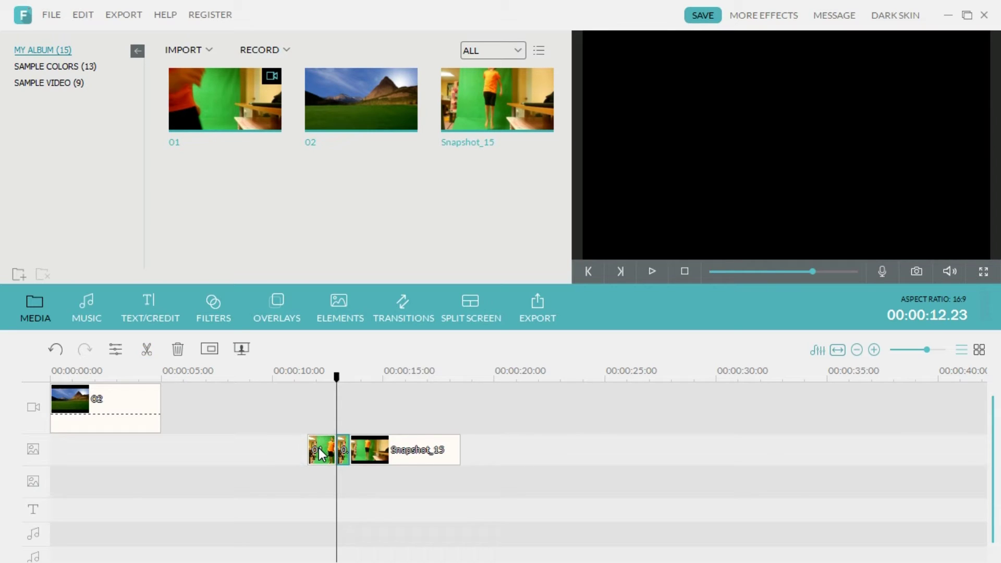
key("Delete")
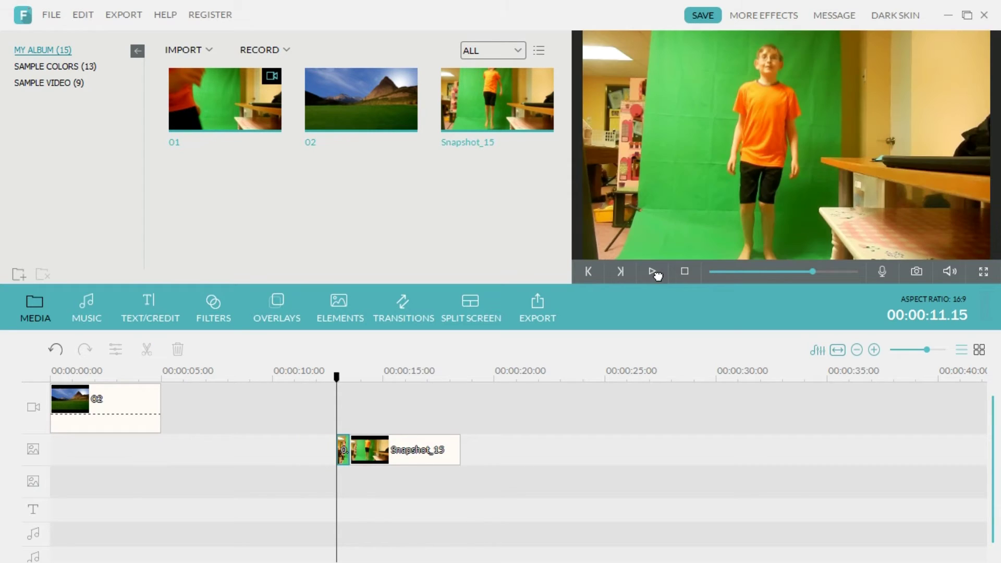
left_click(654, 272)
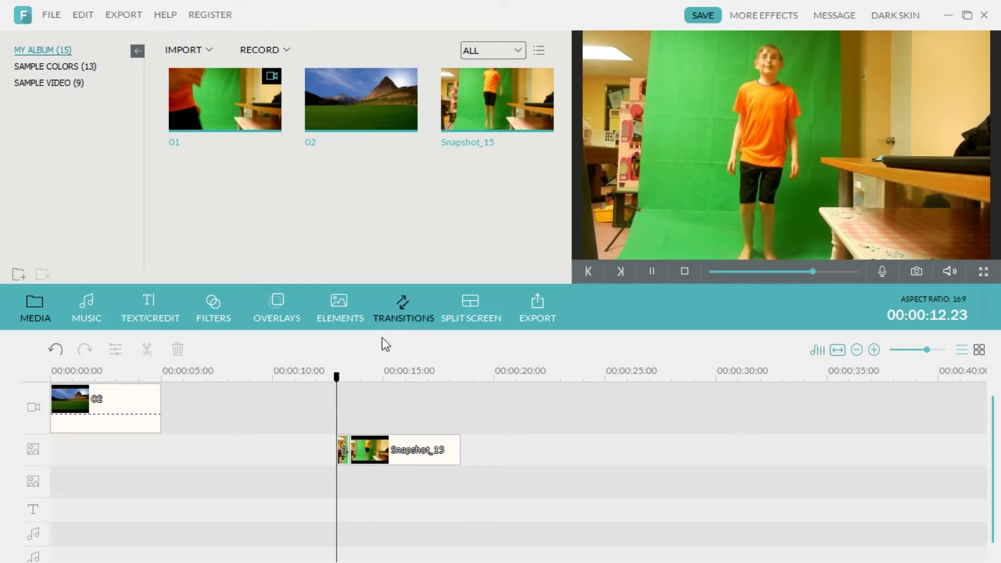
left_click(655, 273)
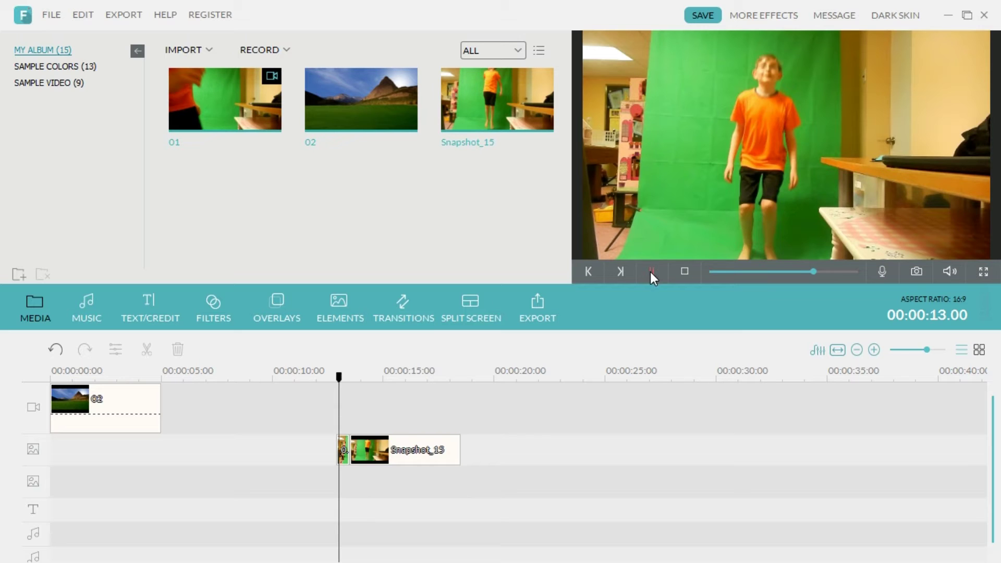
left_click(650, 271)
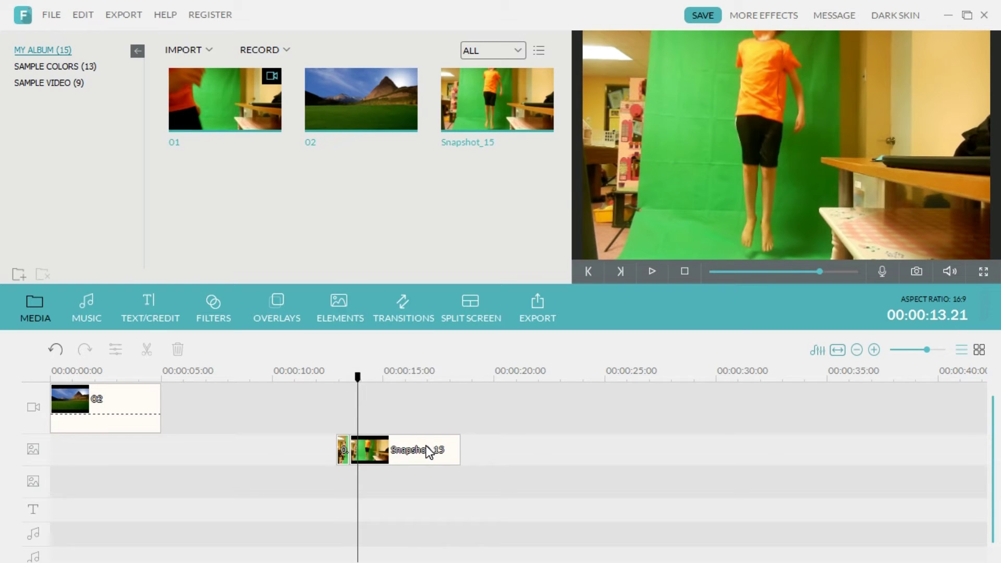
left_click(347, 453)
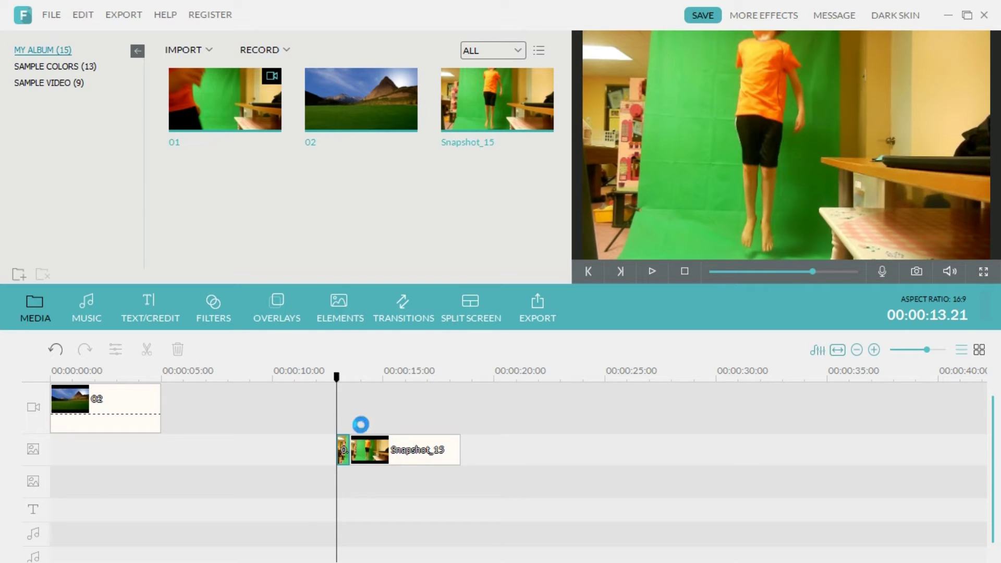
Move Snapshot_15 right after the jump clip and extend the mountain background to its end.
left_click(312, 444)
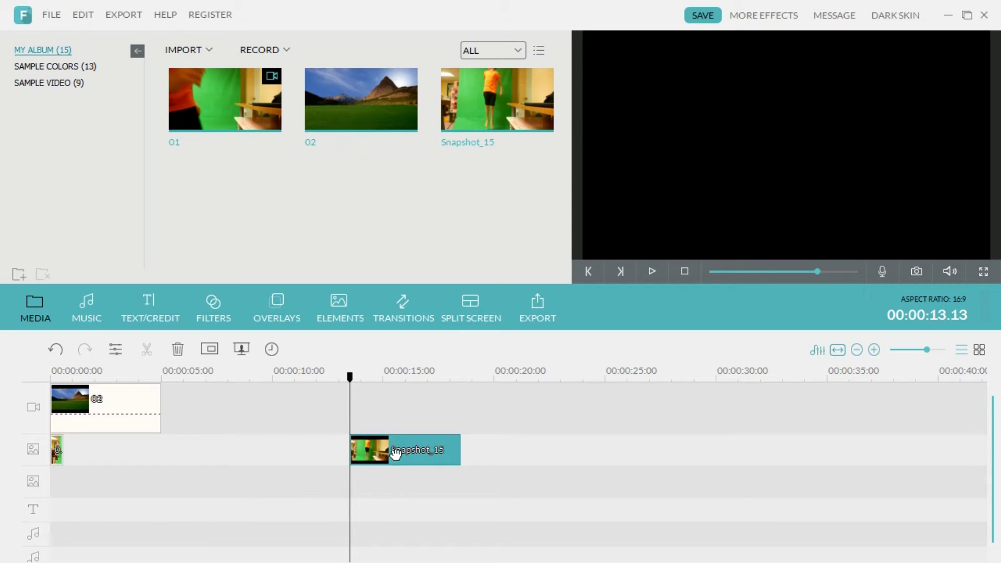
left_click_drag(392, 451, 105, 457)
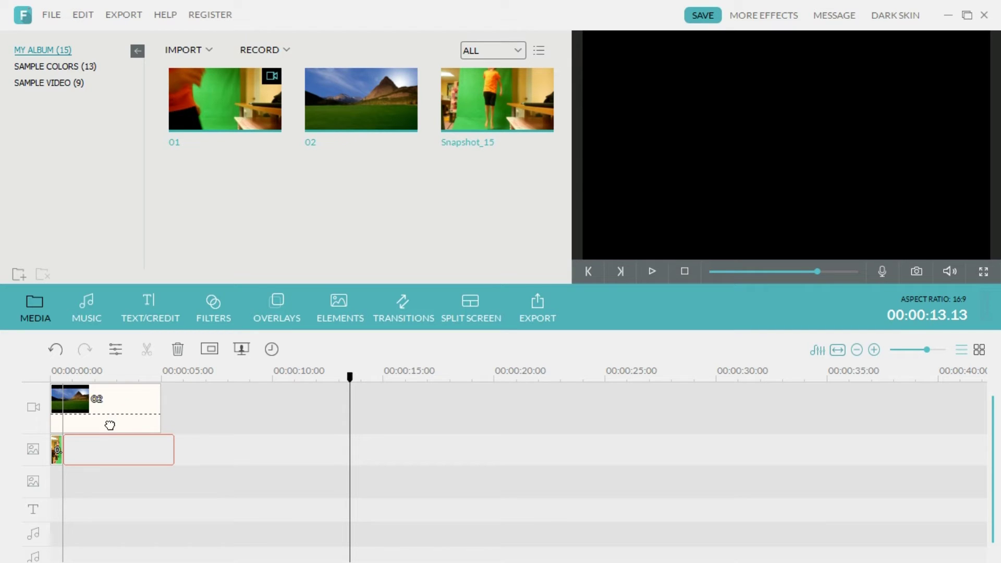
left_click_drag(122, 409, 107, 425)
left_click(122, 410)
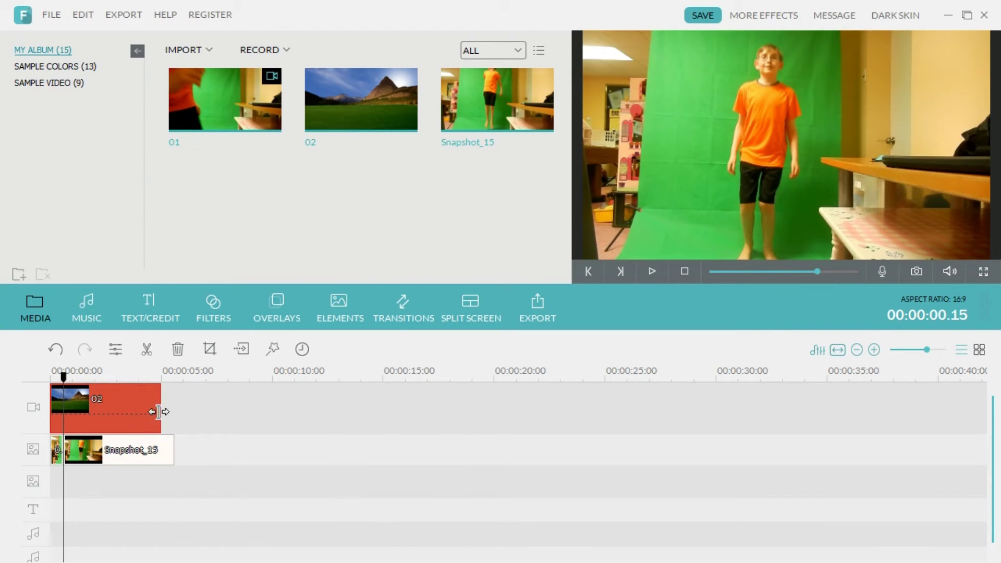
left_click(173, 416)
left_click_drag(177, 419, 175, 419)
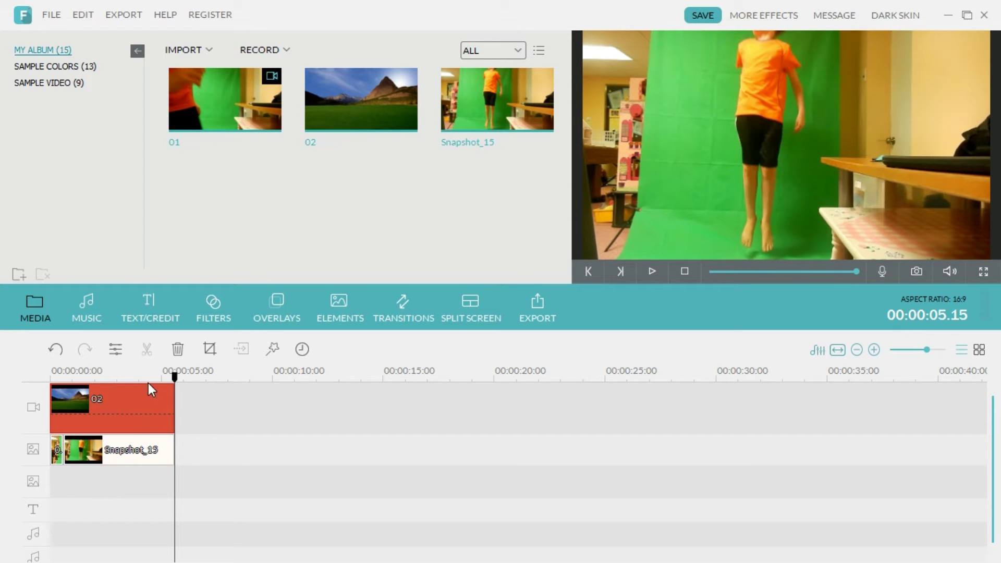
Shorten the Snapshot_15 freeze so it ends a few frames after the jump clip.
left_click(93, 451)
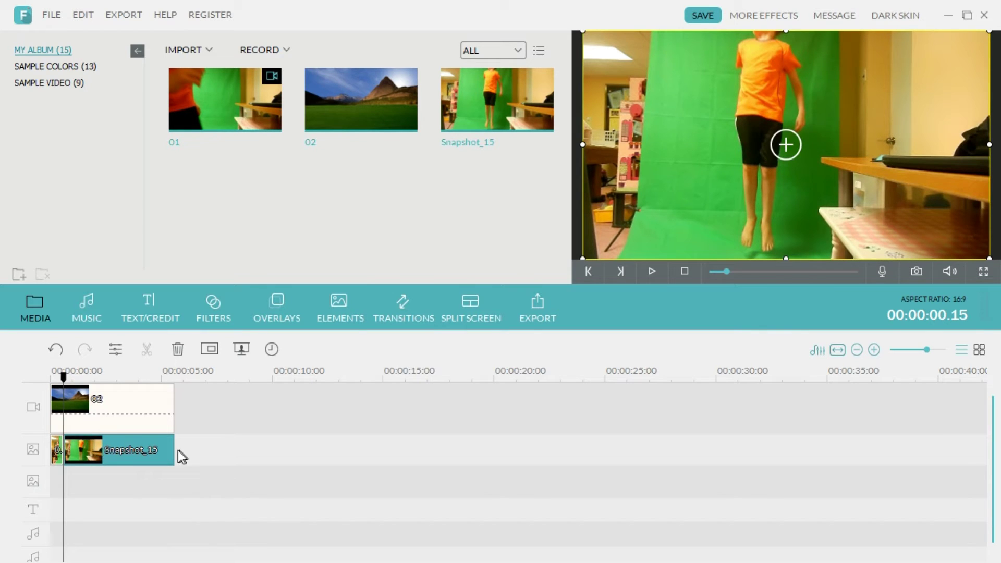
left_click_drag(175, 451, 72, 451)
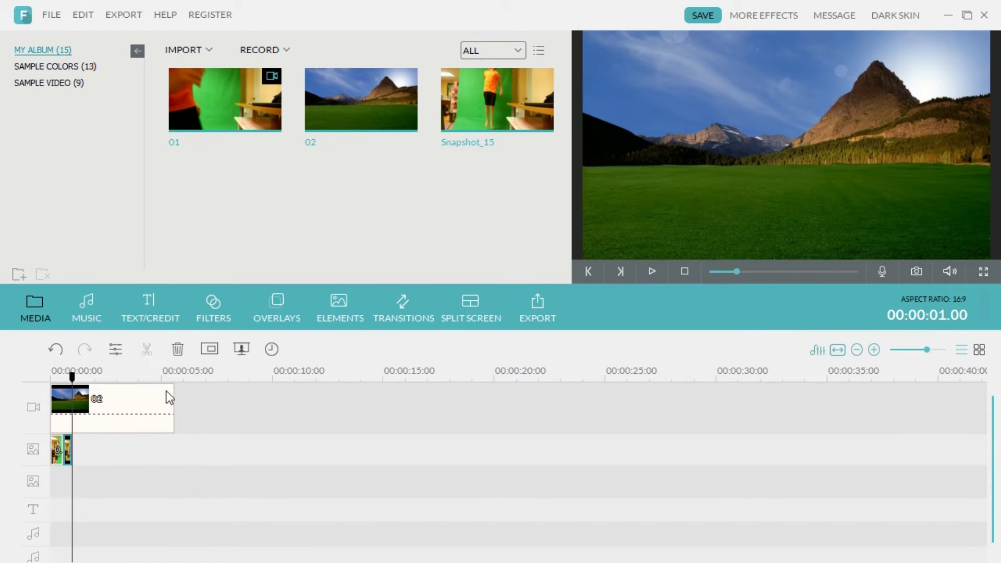
scroll(169, 398, "up", 5)
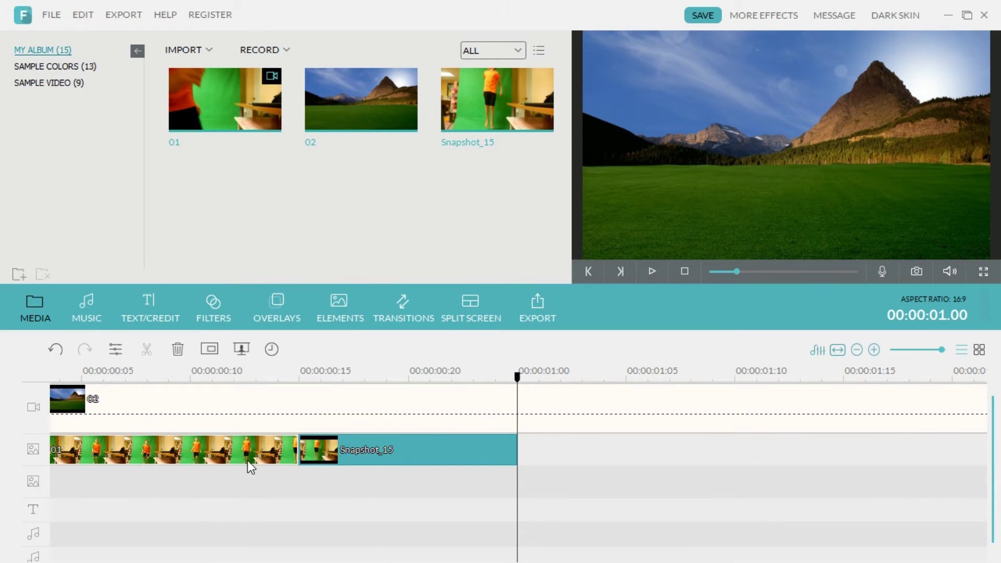
left_click_drag(515, 442, 370, 476)
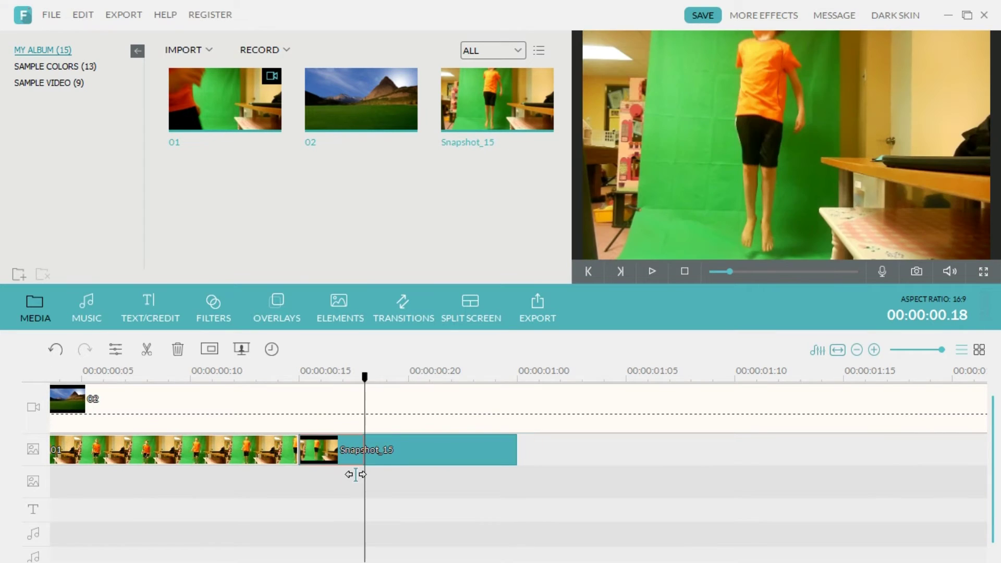
left_click_drag(356, 472, 358, 472)
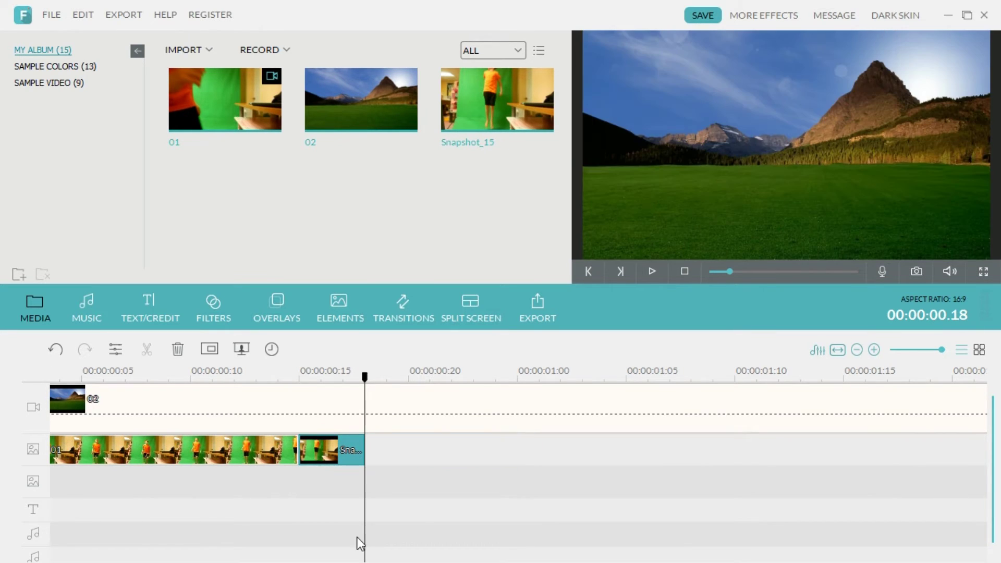
left_click(378, 395)
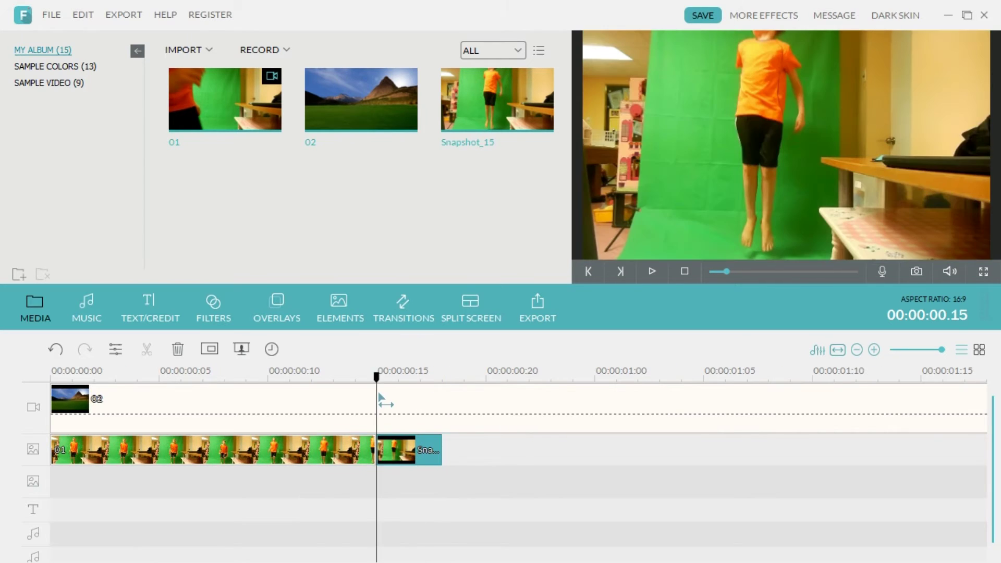
Chroma-key Snapshot_15 by removing the green backdrop with raised Intensity.
left_click(650, 273)
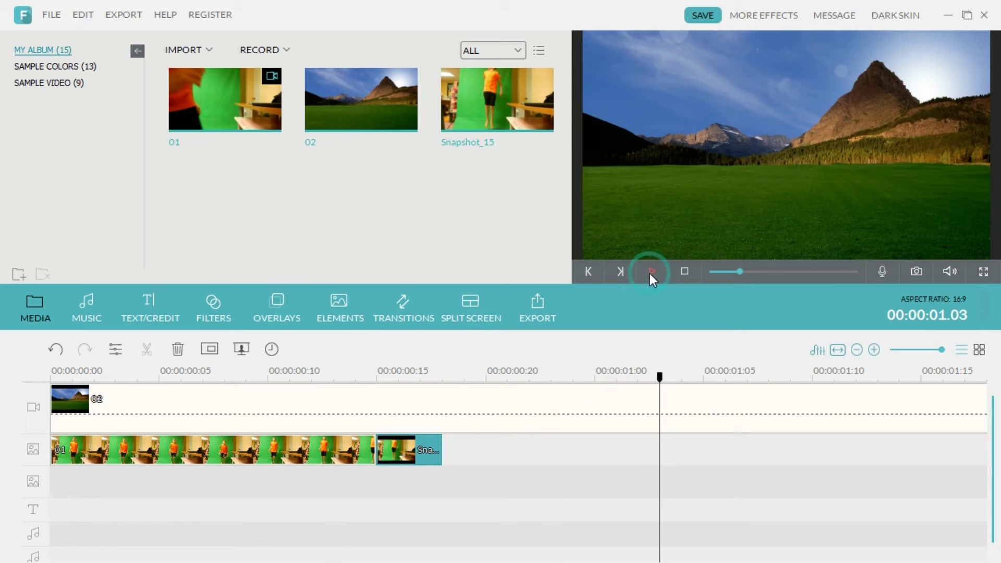
left_click(397, 460)
double_click(397, 460)
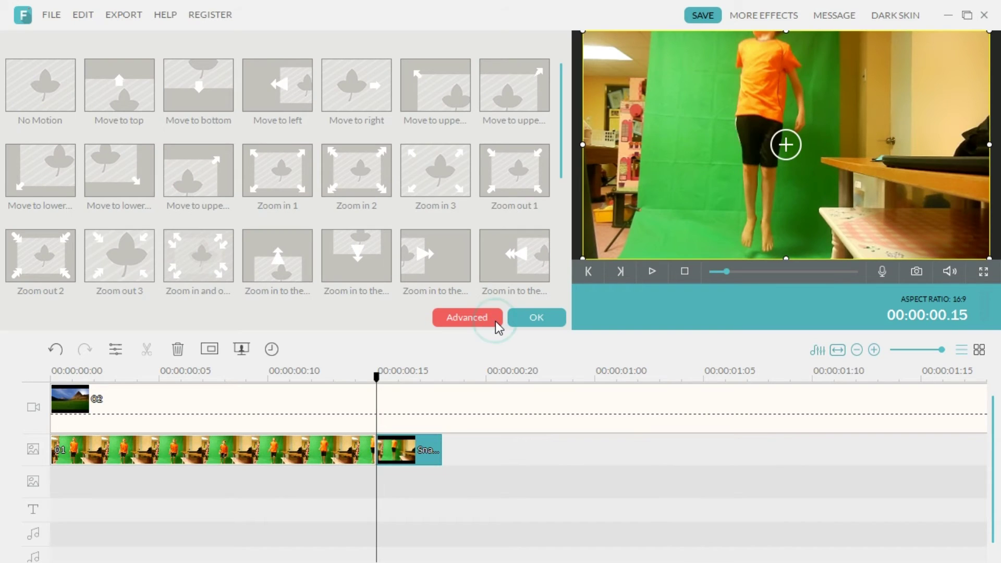
left_click(495, 322)
left_click(238, 103)
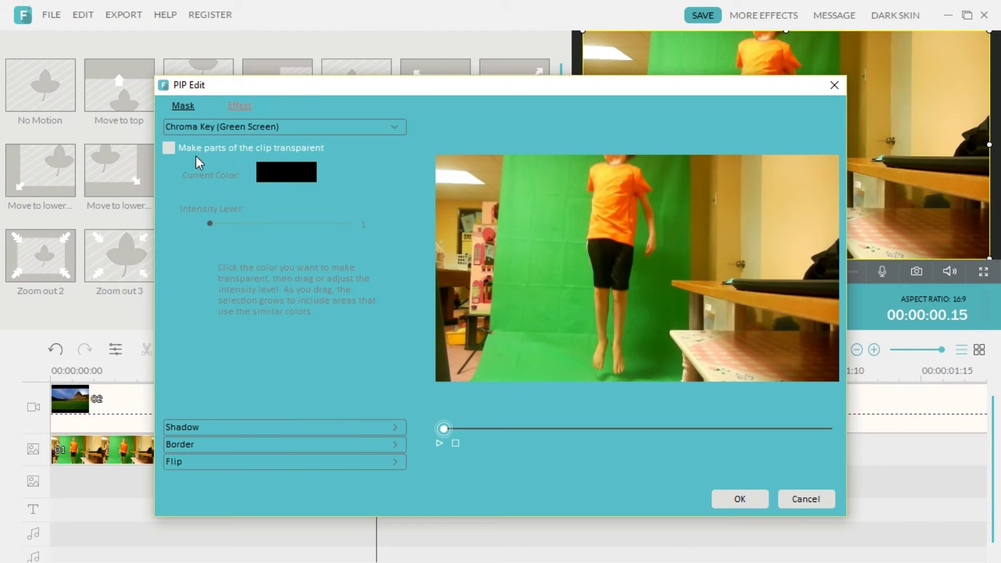
left_click(169, 147)
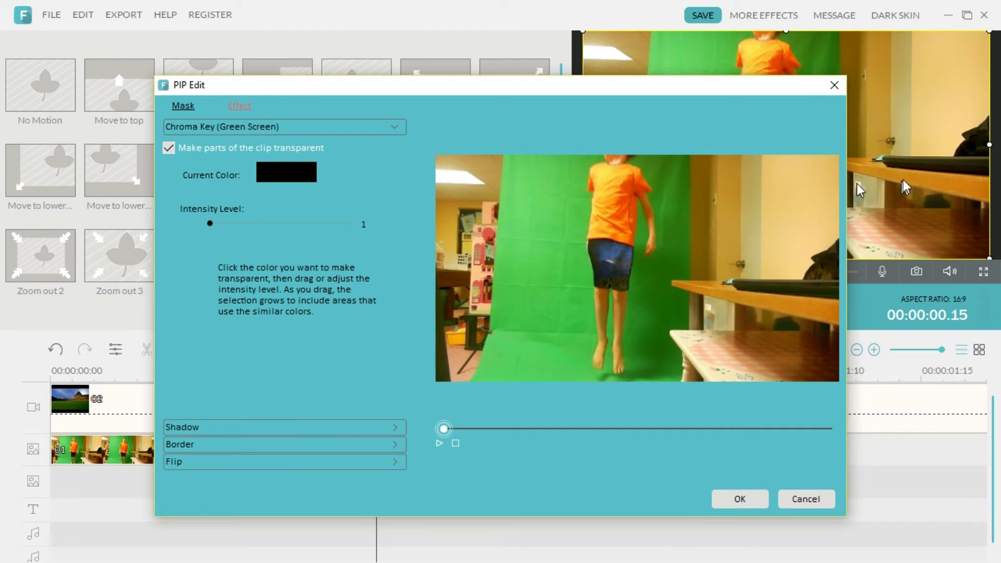
left_click(675, 218)
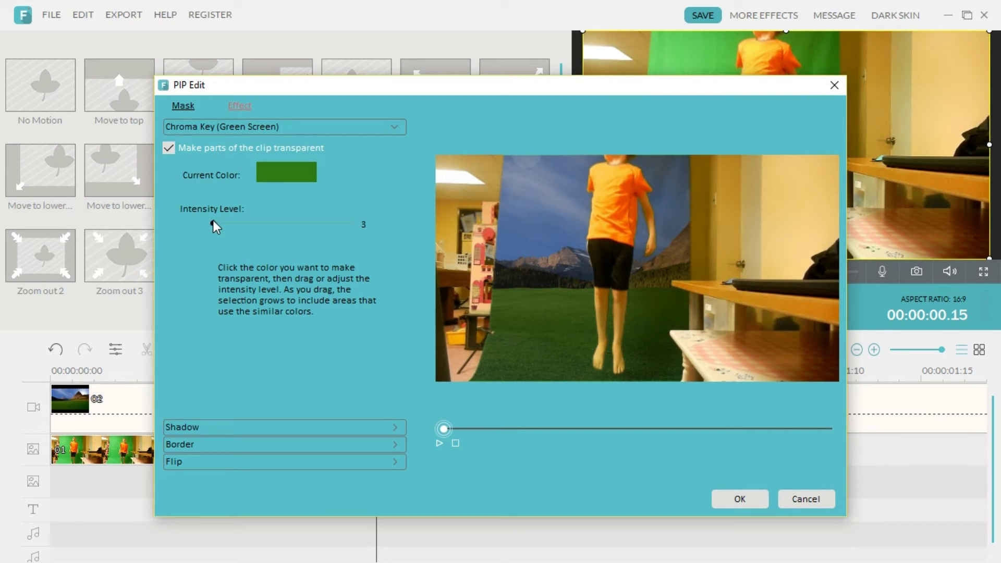
left_click_drag(211, 223, 259, 213)
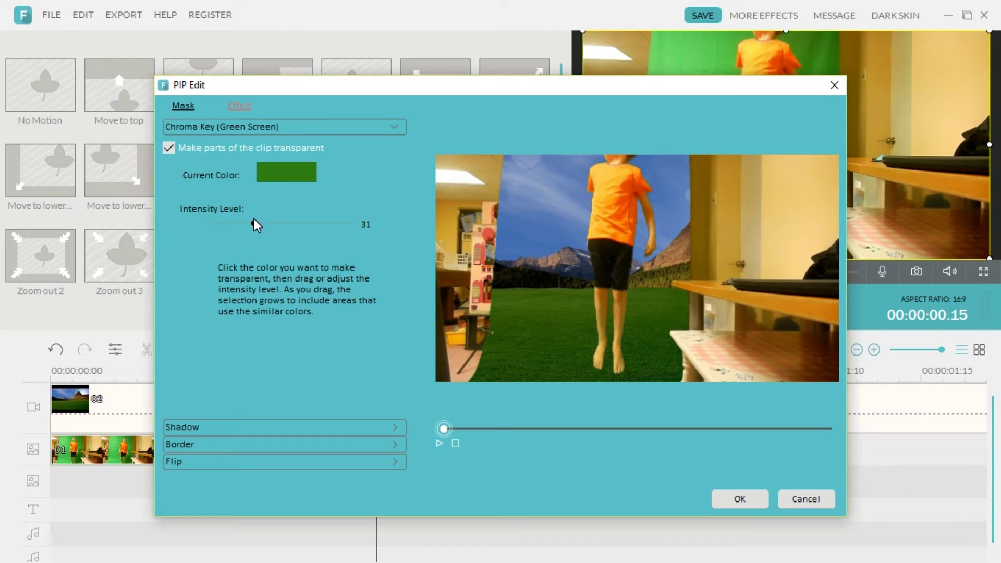
left_click(738, 503)
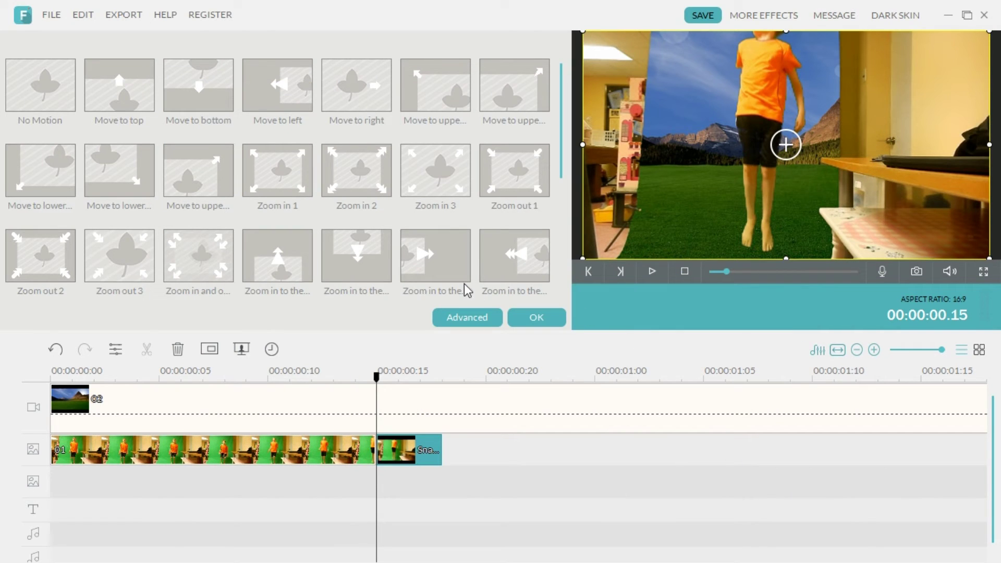
Apply the Move to top motion to the freeze frame and choose the rectangle PIP mask.
left_click(491, 316)
left_click(127, 97)
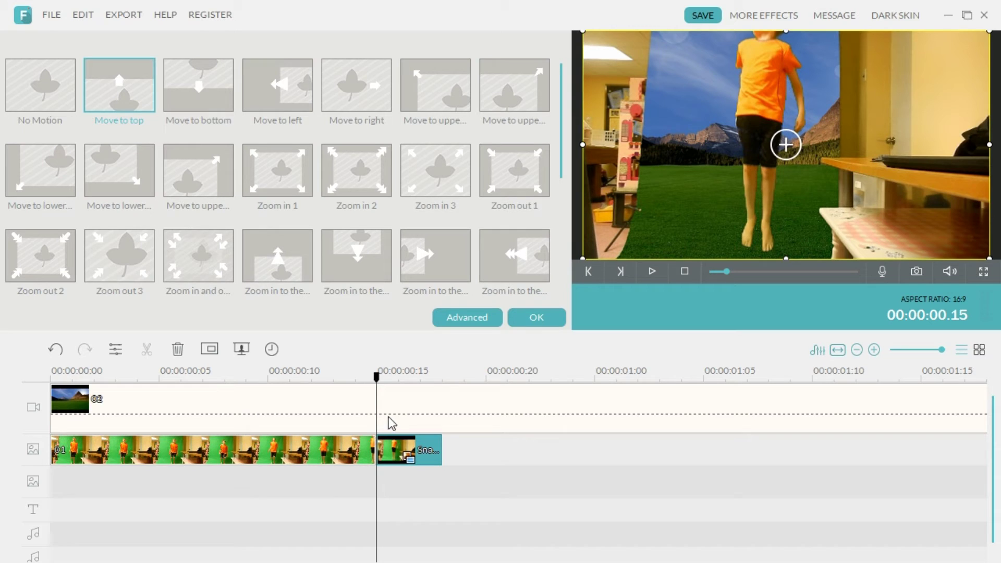
left_click(461, 319)
left_click(267, 143)
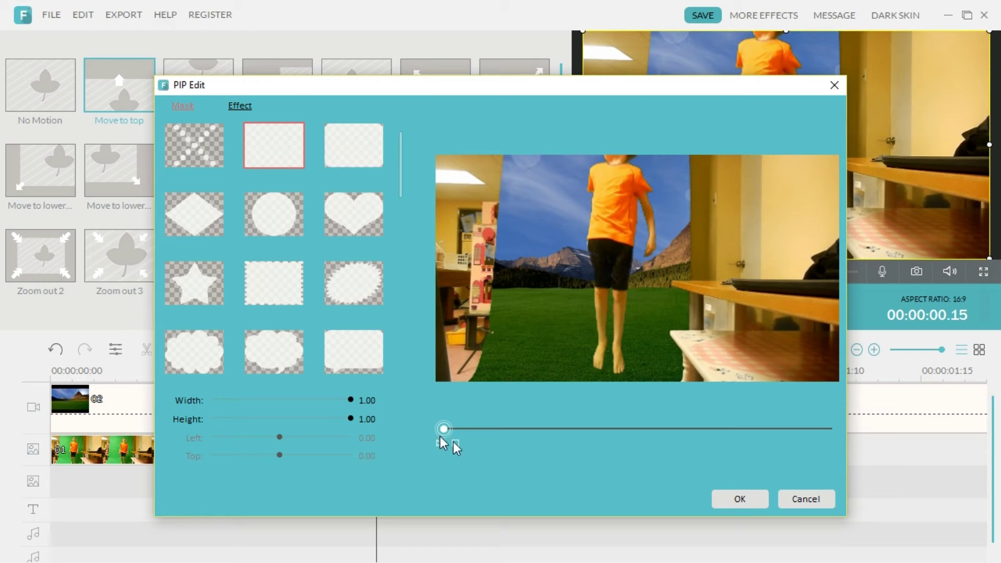
Set the freeze frame's mask Width to about 0.38 and Left to about 0.19.
left_click_drag(351, 401, 261, 390)
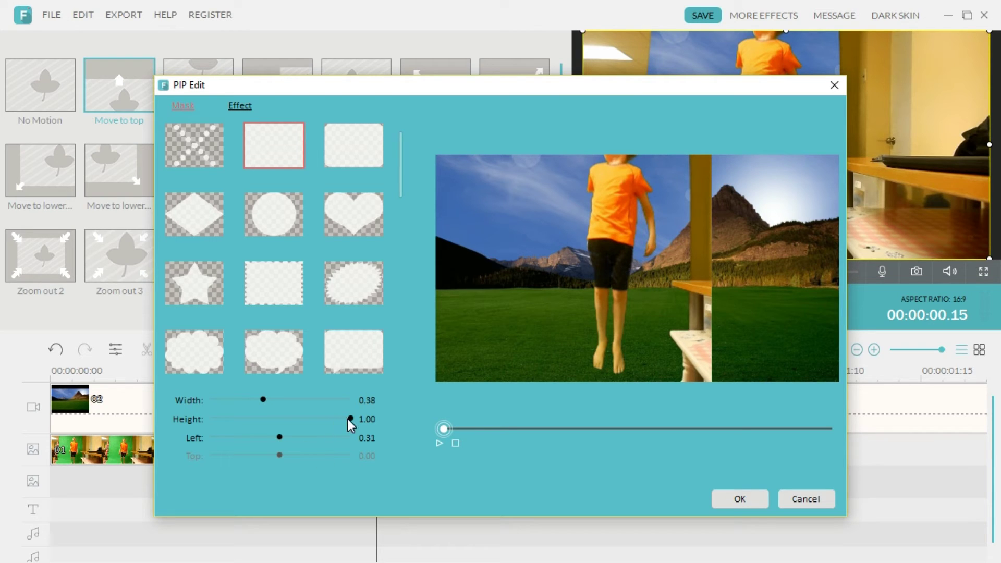
left_click_drag(348, 419, 353, 421)
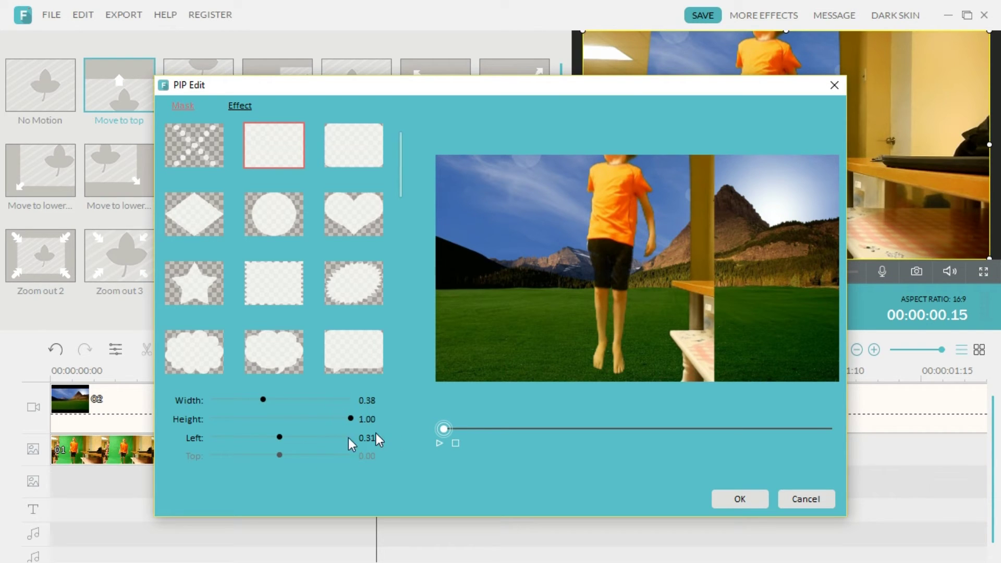
left_click_drag(278, 438, 260, 442)
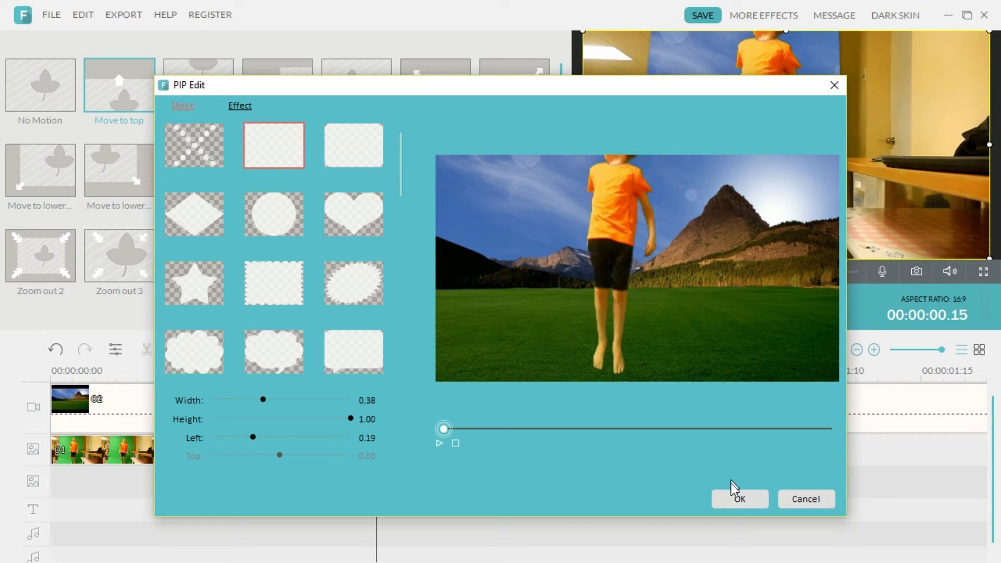
left_click(733, 501)
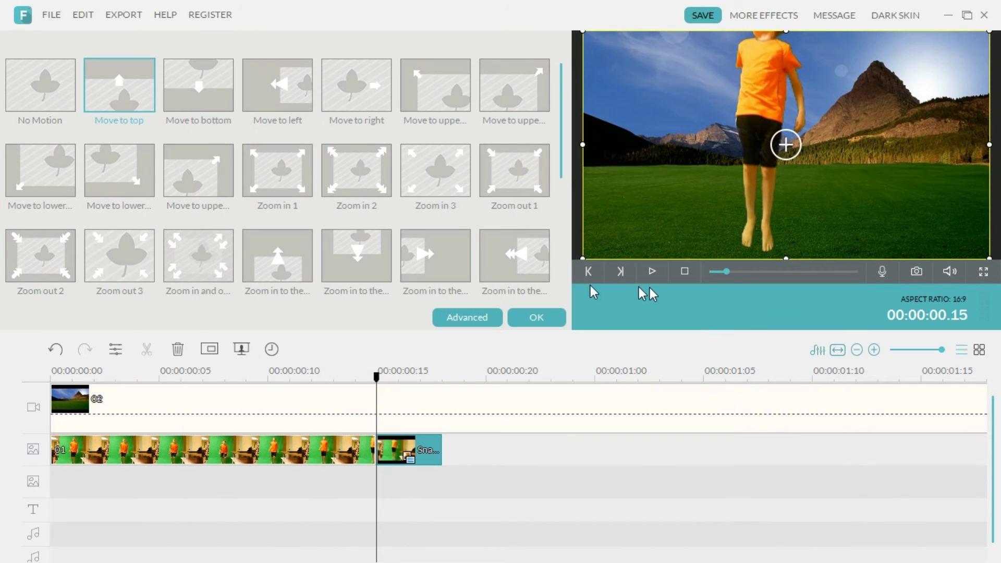
Give clip 01 a mask with Width 0.62 and Left 0.19.
left_click(345, 449)
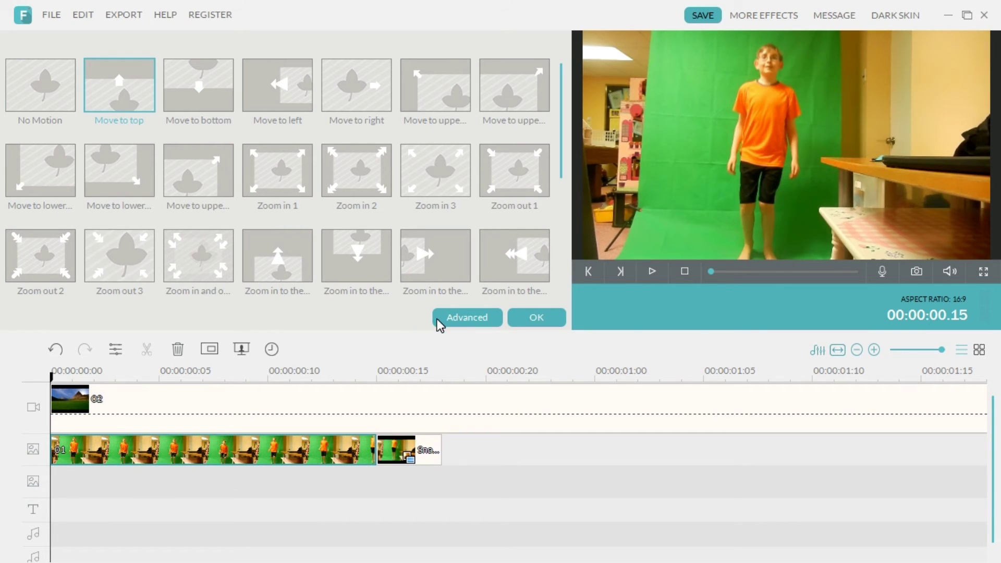
left_click(437, 316)
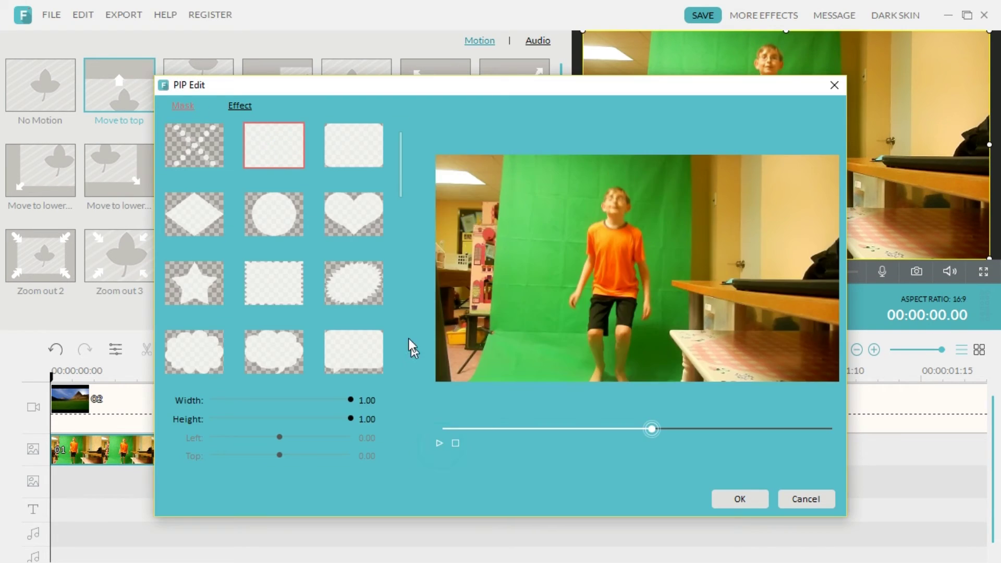
left_click_drag(349, 400, 298, 400)
mouse_move(277, 438)
left_mouse_down()
mouse_move(259, 443)
mouse_move(278, 438)
left_mouse_up()
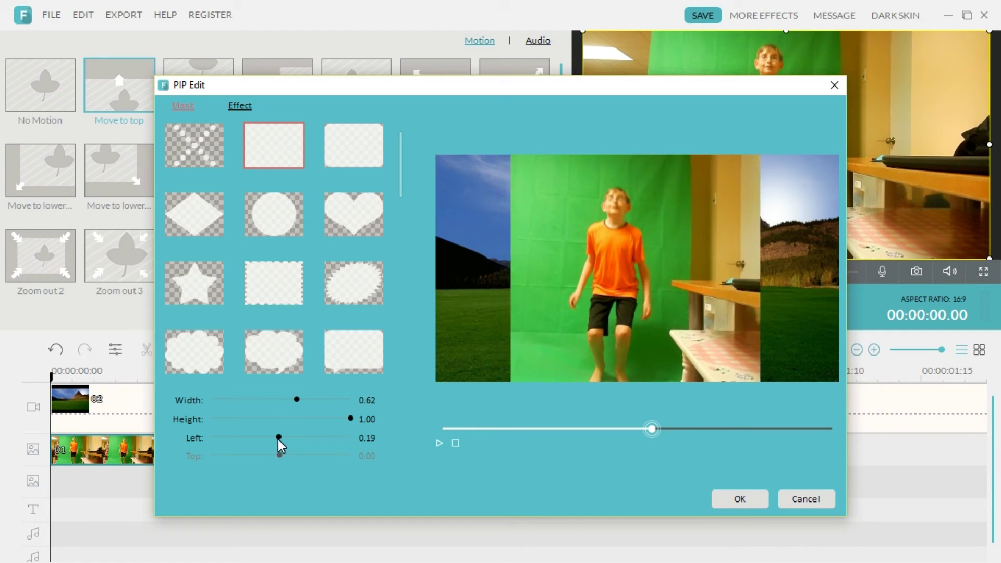
mouse_move(297, 399)
left_mouse_down()
mouse_move(272, 399)
mouse_move(263, 419)
left_mouse_up()
Key out clip 01's green backdrop at Intensity 31 and confirm.
left_click(264, 436)
left_click(239, 106)
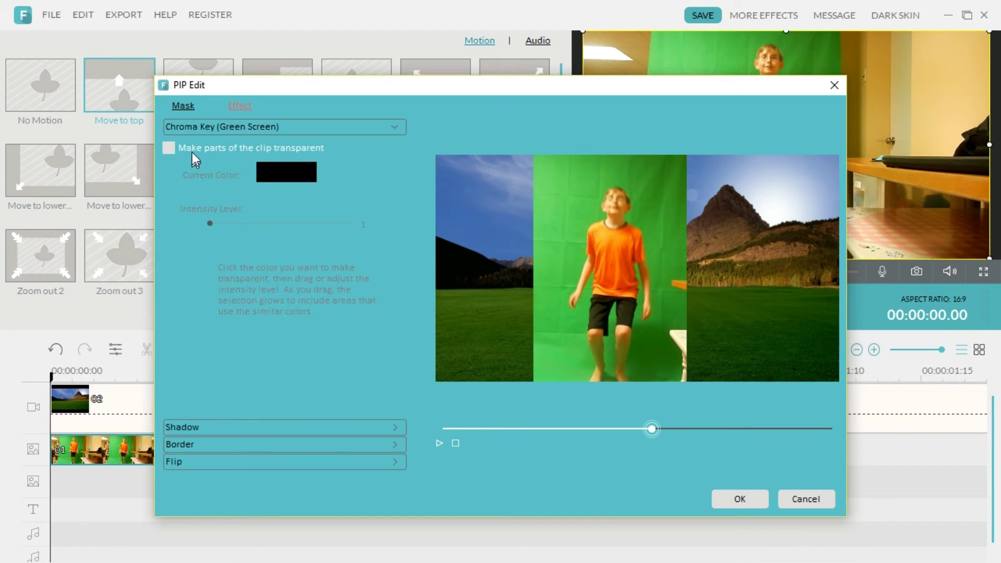
left_click(188, 149)
left_click_drag(210, 224, 253, 225)
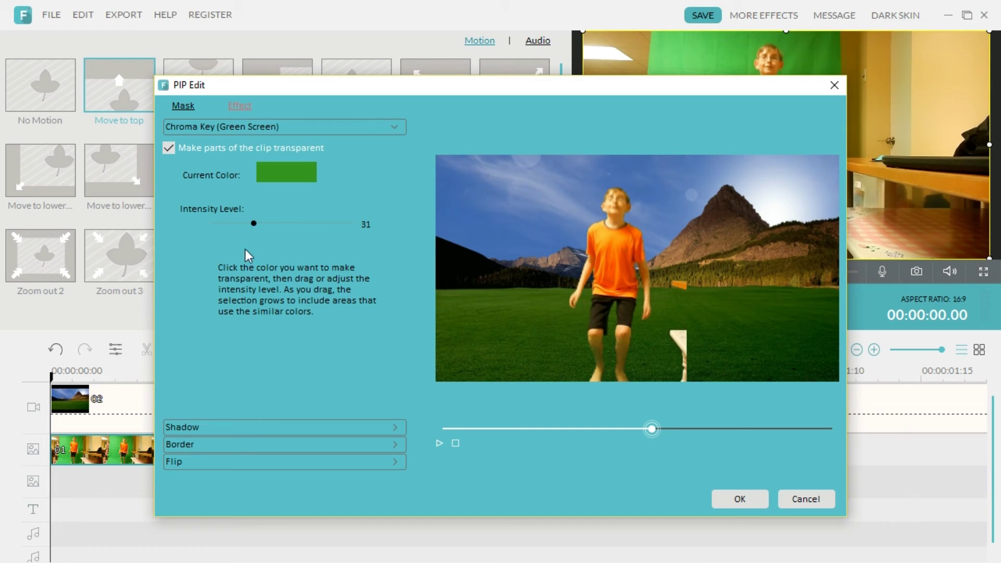
left_click(185, 106)
left_click(740, 499)
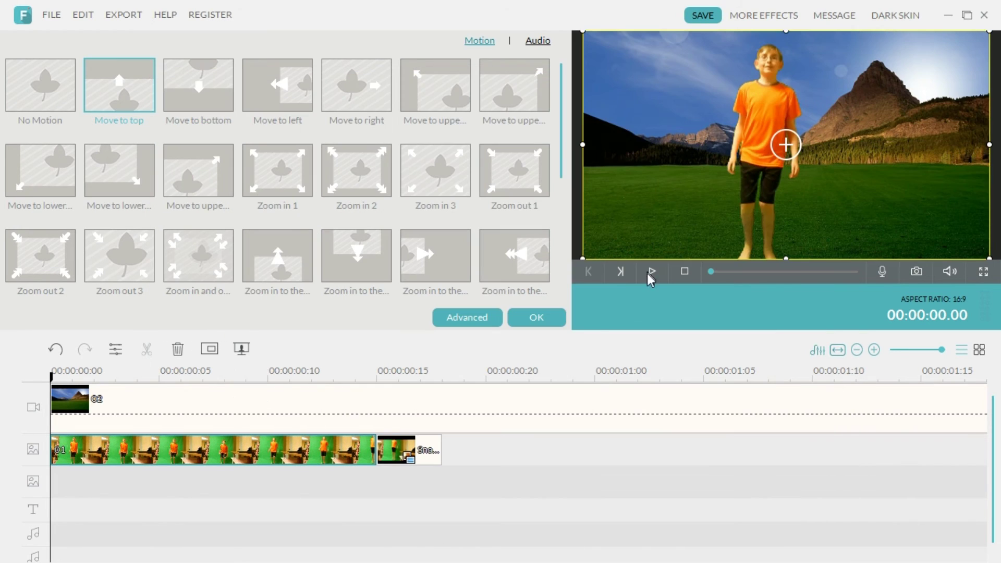
Preview the composite, copy the freeze-frame clip, and paste it later on the track.
left_click(652, 272)
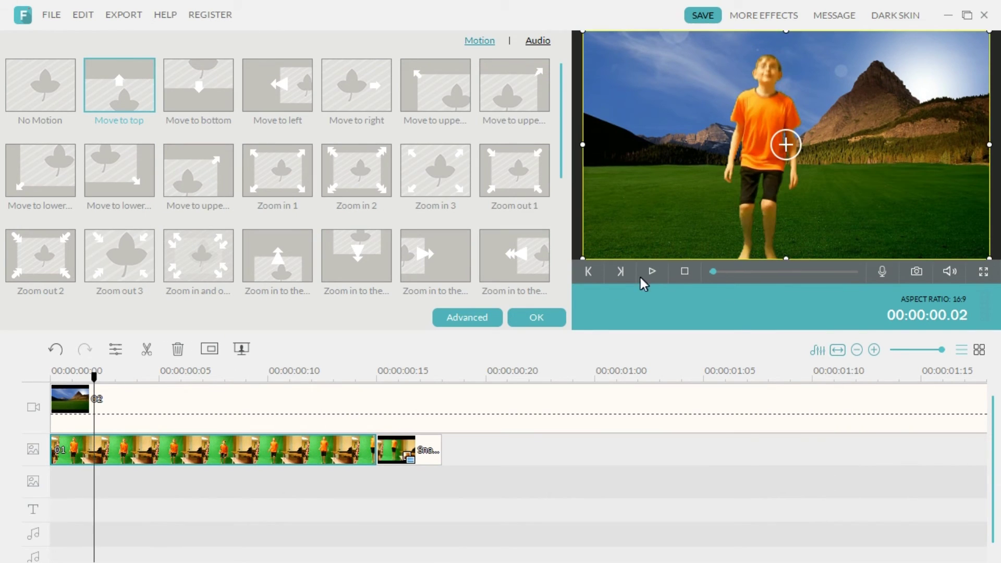
left_click(652, 271)
right_click(423, 455)
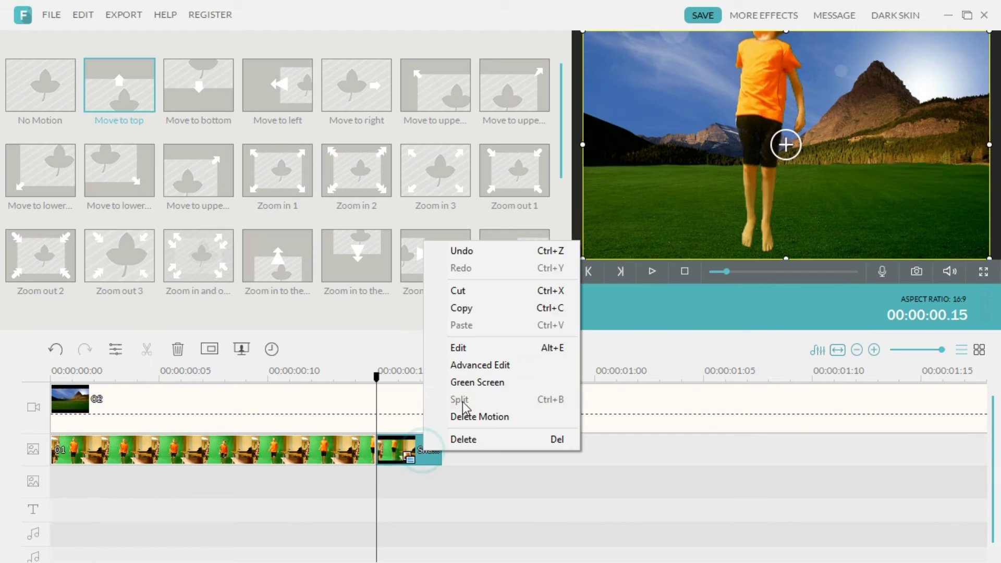
left_click(454, 305)
left_click(814, 455)
right_click(830, 455)
left_click(837, 393)
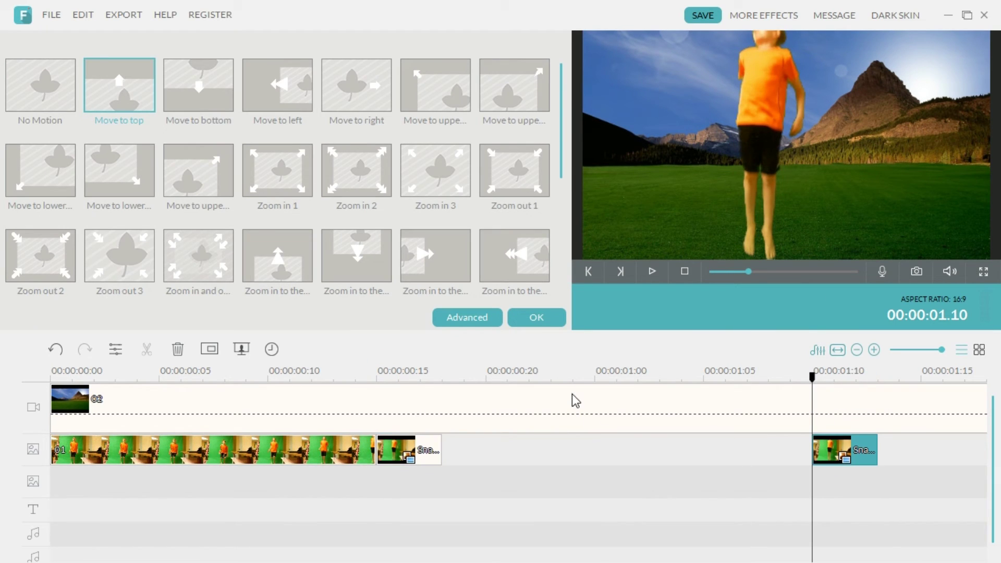
scroll(555, 371, "down", 3)
Copy clip 01 and paste it just after the freeze frame at 00:00:01.13.
left_click(162, 451)
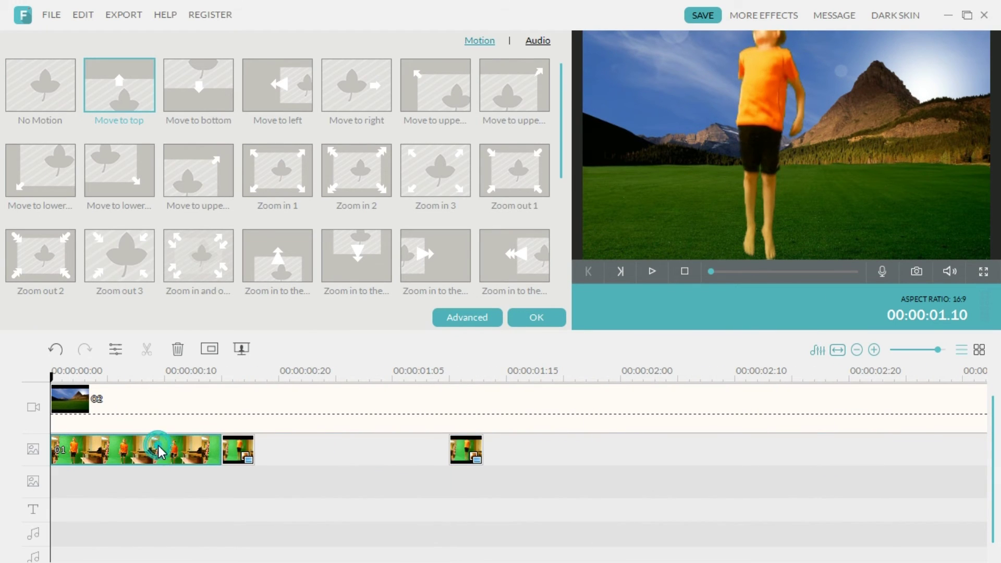
right_click(162, 451)
left_click(225, 284)
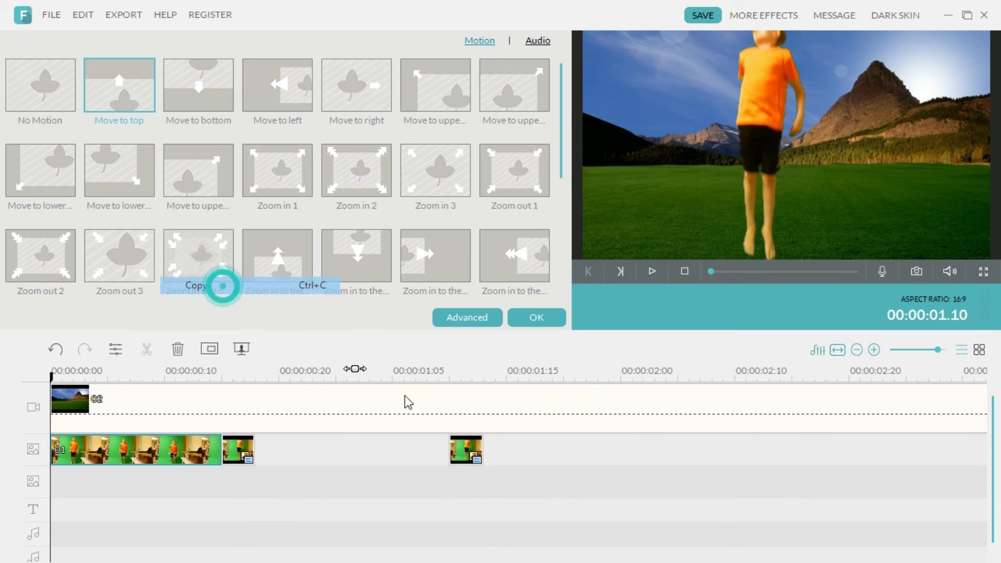
left_click(51, 374)
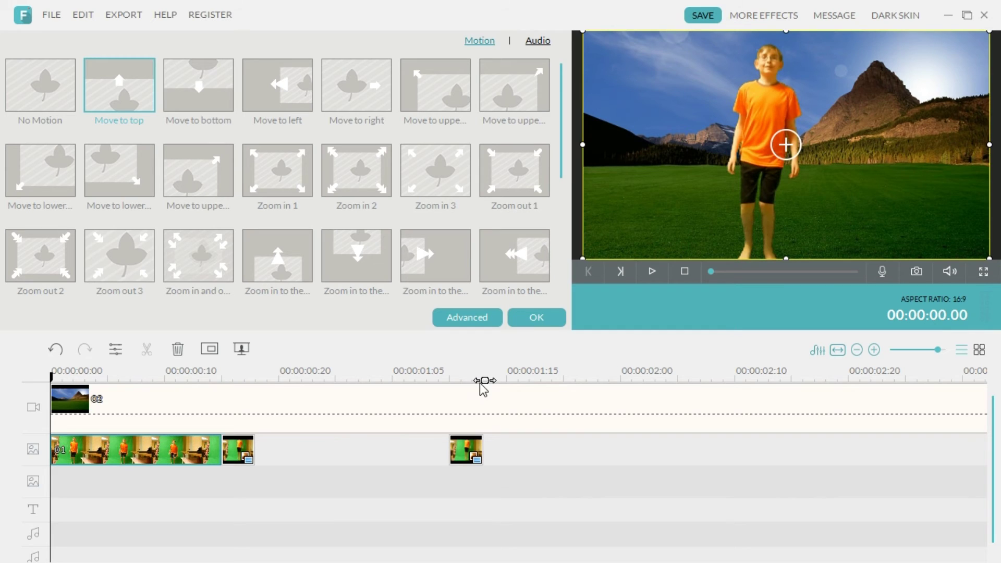
left_click(485, 379)
left_click(501, 447)
right_click(505, 447)
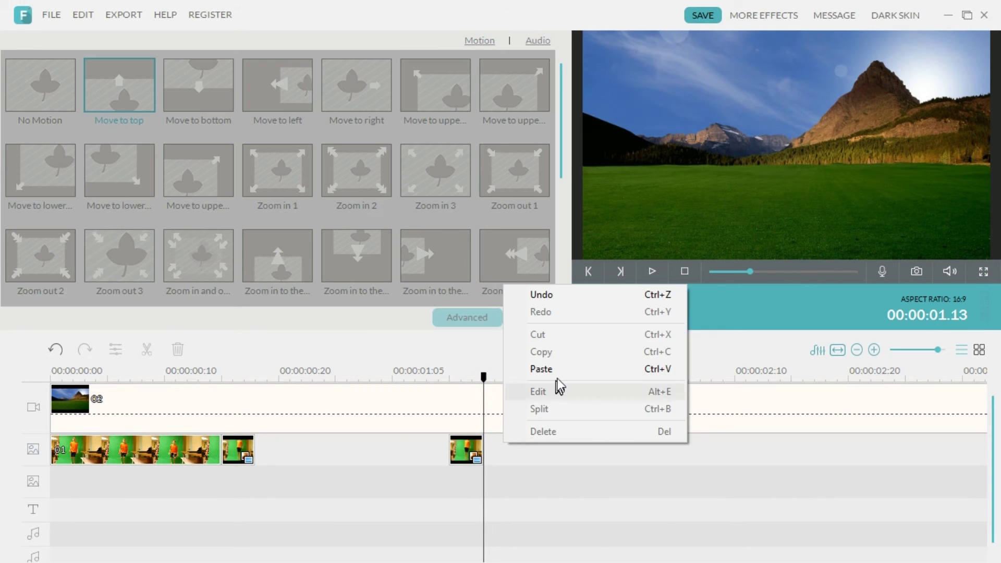
left_click(551, 366)
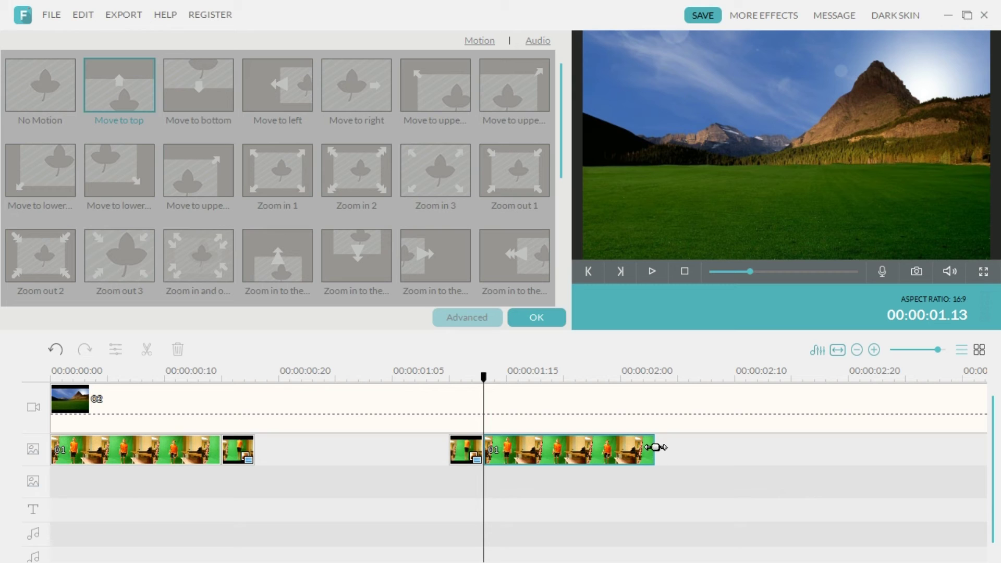
Cut away the start of the pasted copy, keeping only the landing portion.
left_click(632, 450)
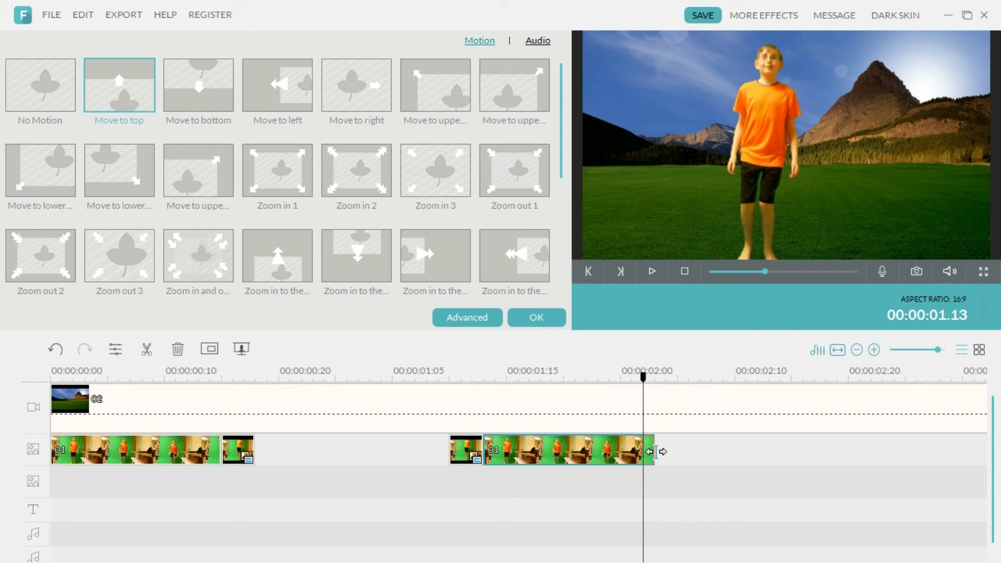
left_click(631, 433)
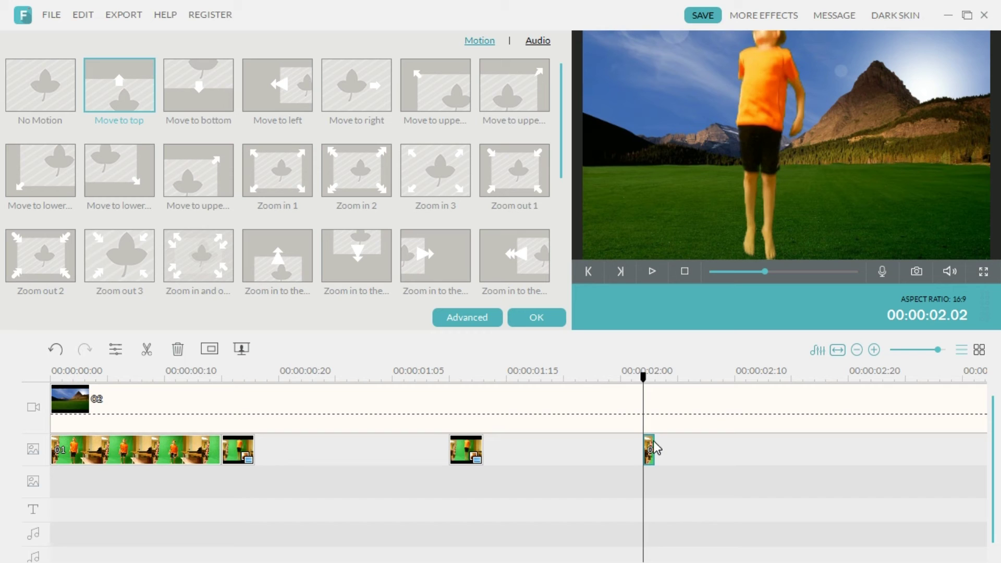
mouse_move(653, 449)
left_mouse_down()
mouse_move(696, 469)
mouse_move(756, 449)
mouse_move(962, 470)
left_mouse_up()
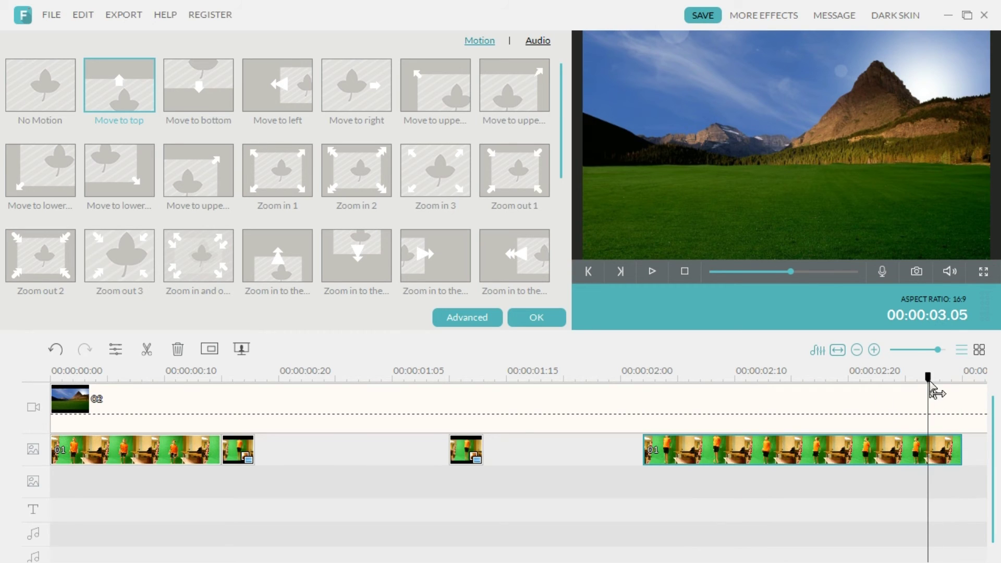
mouse_move(929, 381)
left_mouse_down()
mouse_move(883, 384)
mouse_move(966, 398)
mouse_move(952, 385)
left_mouse_up()
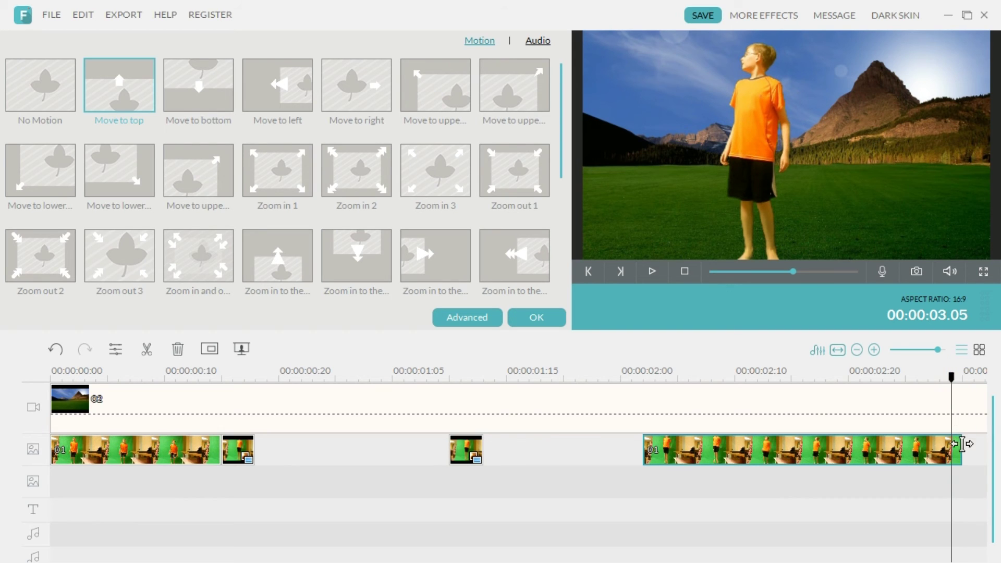
Move the freeze and landing clips later to start around 00:00:02.00.
left_click_drag(928, 458, 751, 458)
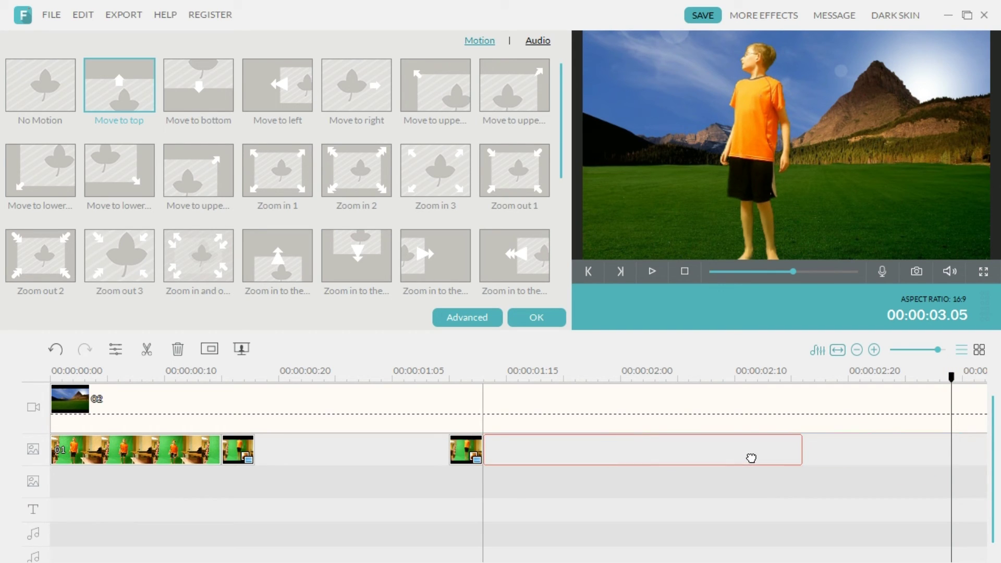
left_click_drag(725, 415, 662, 443)
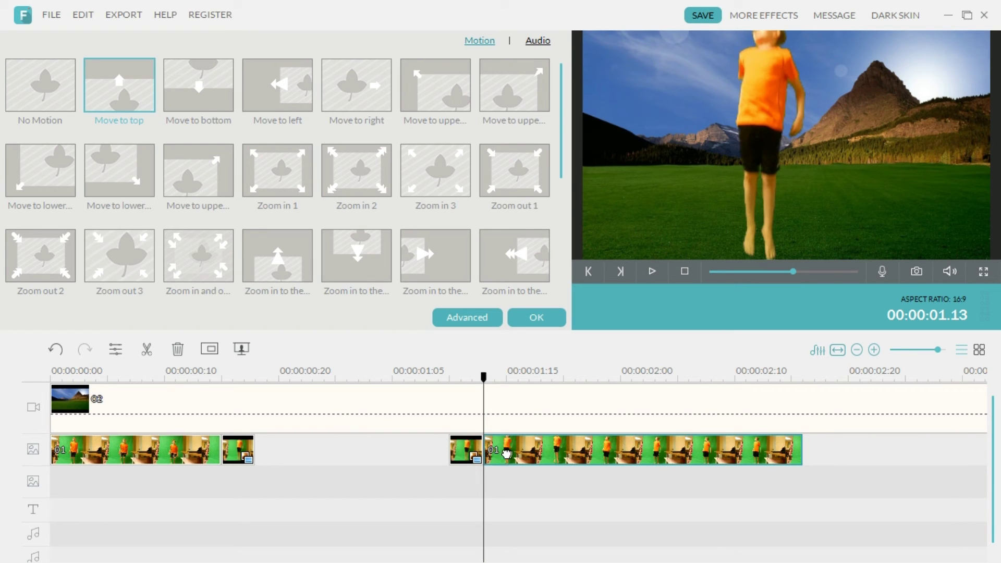
left_click_drag(704, 450, 469, 446)
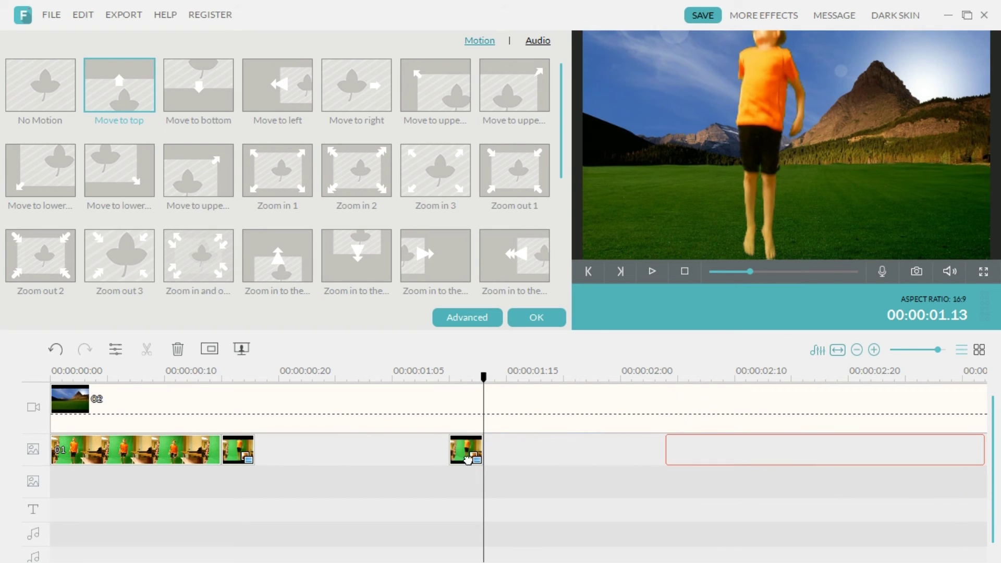
left_click_drag(466, 449, 625, 417)
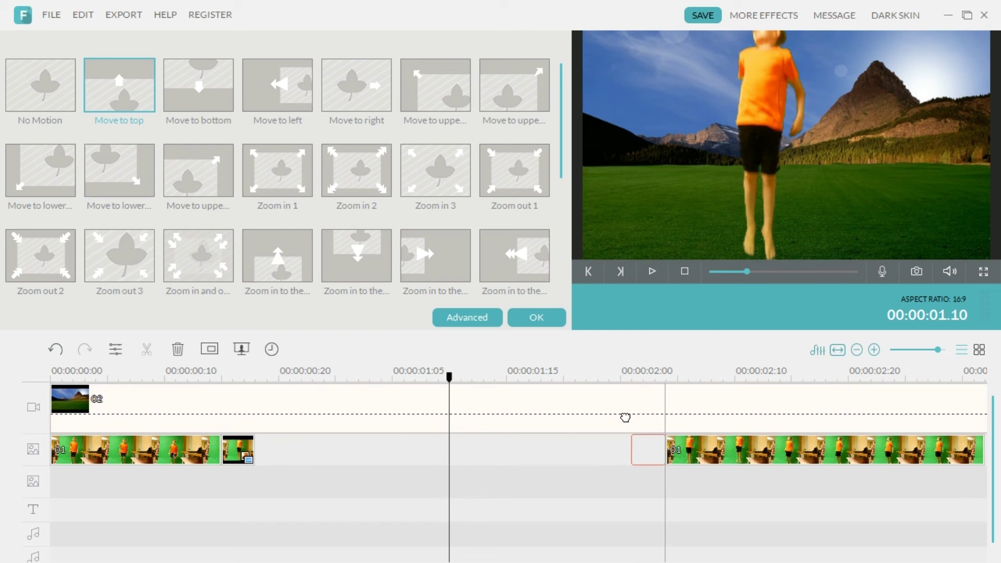
Apply the Move to bottom motion preset to the frozen PIP clip at 00:00:02.00.
left_click(651, 271)
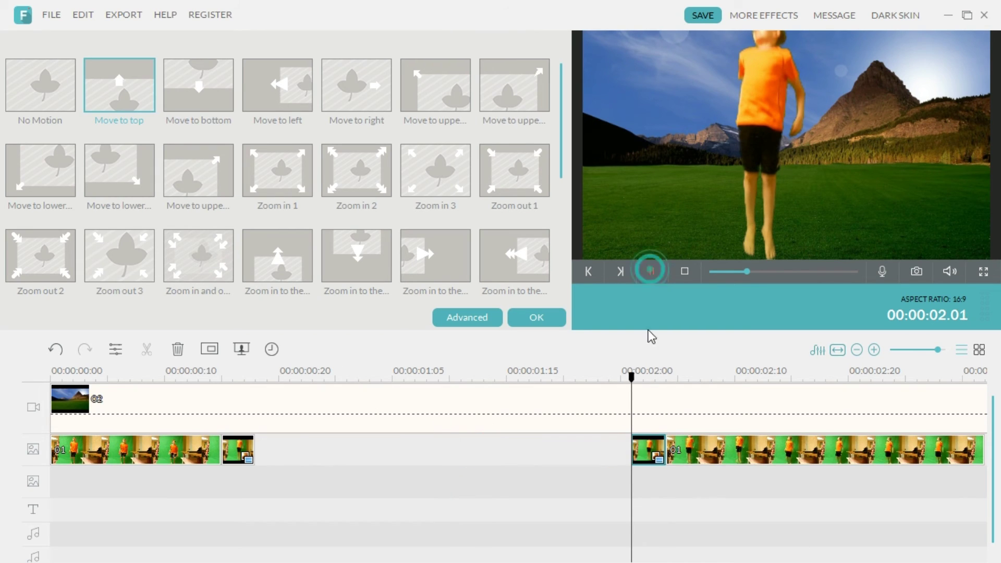
left_click(201, 95)
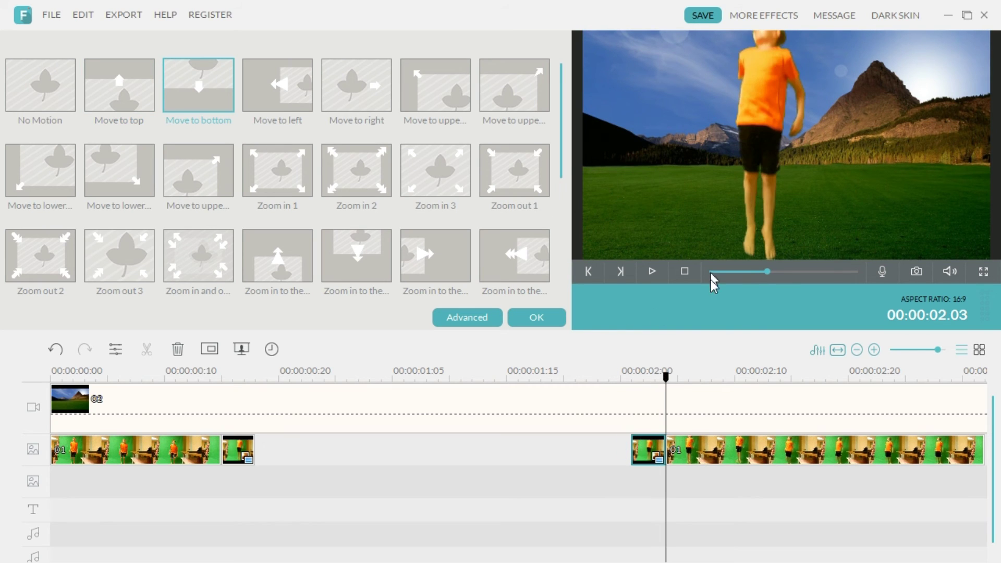
left_click(651, 271)
left_click(661, 469)
left_click(493, 319)
key("Escape")
Replay the drop-in motion from 00:00:02.00 and mark where the clip should end.
key("space")
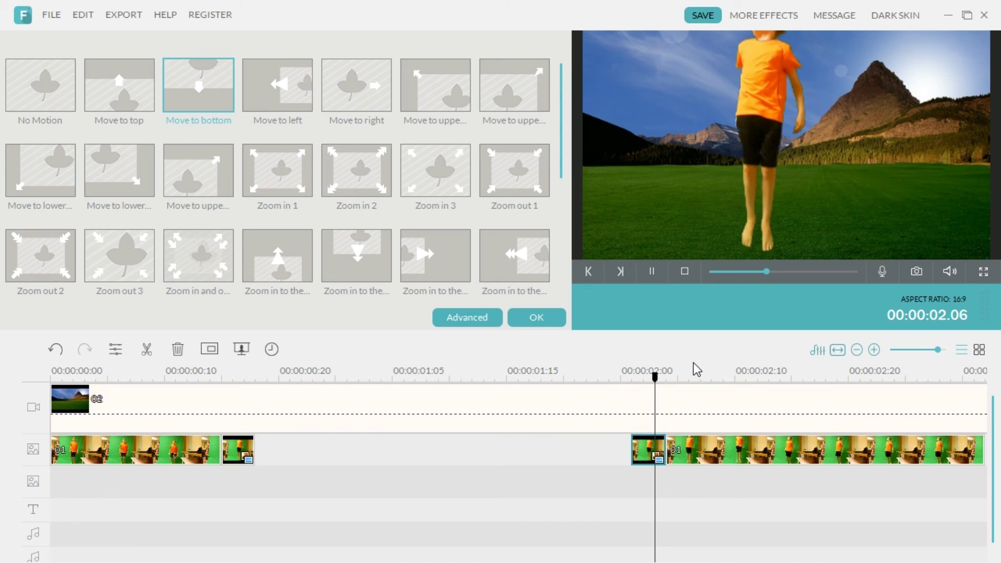
left_click(653, 272)
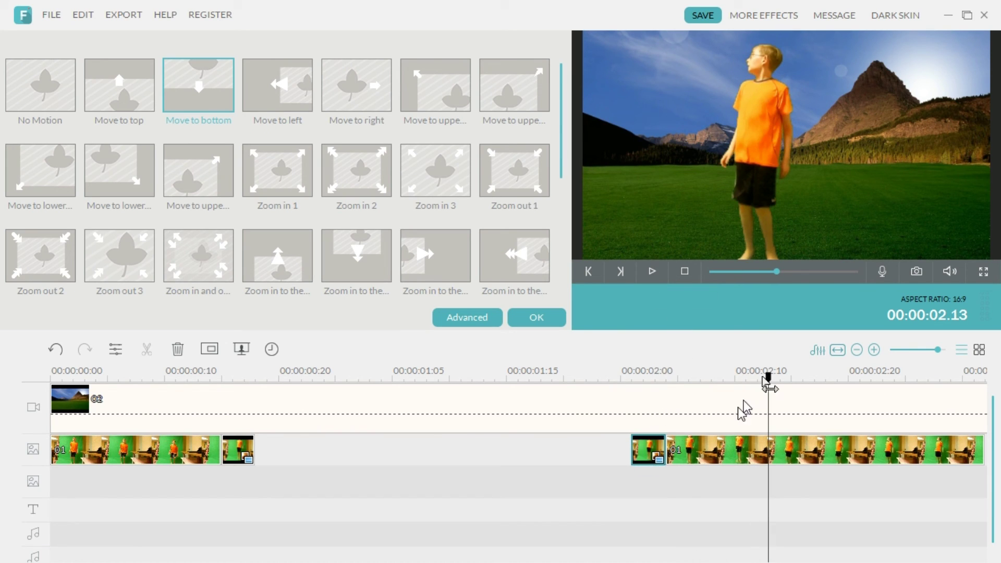
left_click_drag(667, 372, 632, 373)
left_click(651, 272)
left_click(652, 272)
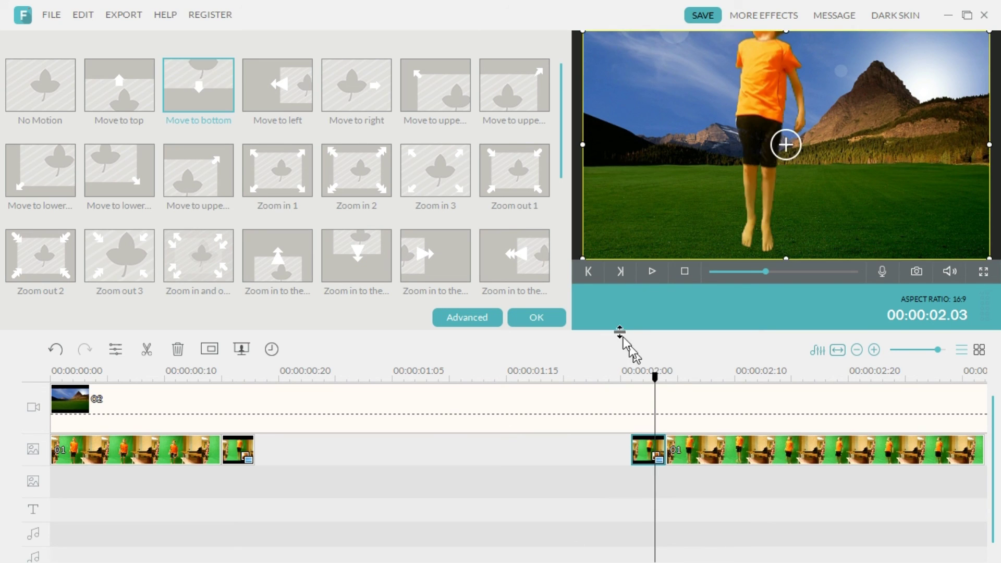
left_click(655, 374)
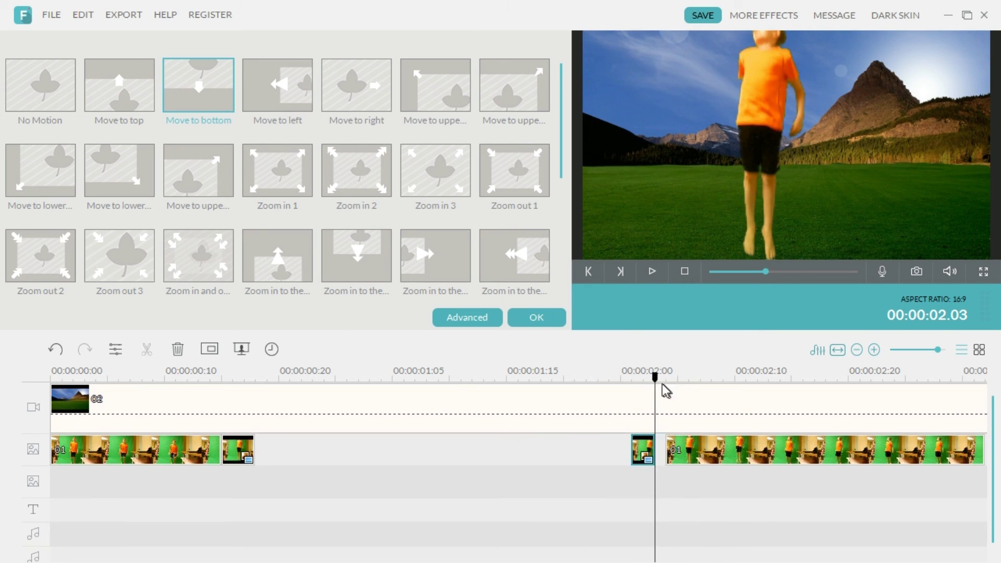
Slightly lengthen both the drop-in clip and the fly-off freeze clip.
left_click_drag(654, 450, 664, 449)
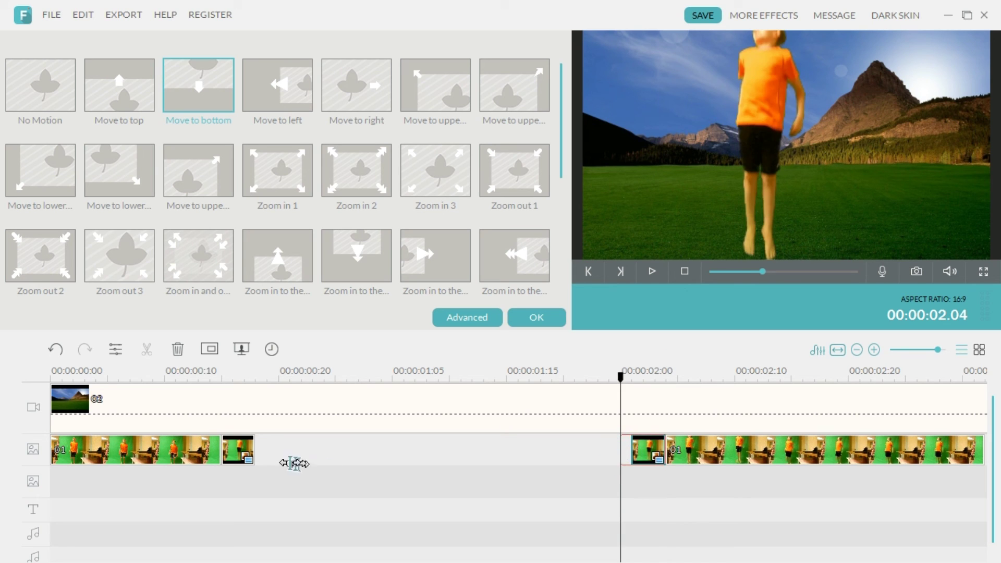
left_click_drag(253, 450, 265, 442)
left_click(266, 376)
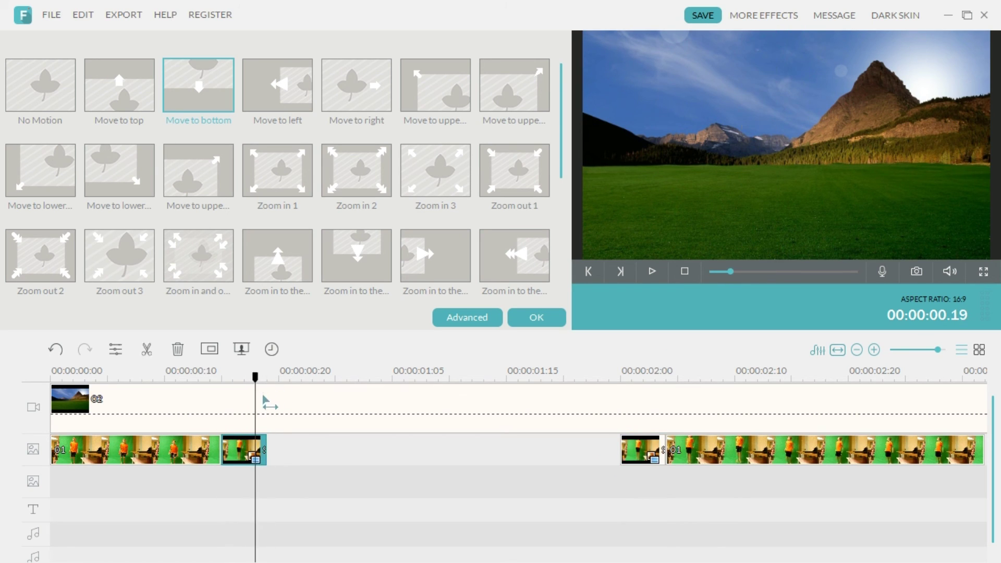
Preview the drop-in clip from its start at 00:00:02.00.
left_click(641, 450)
left_click(677, 376)
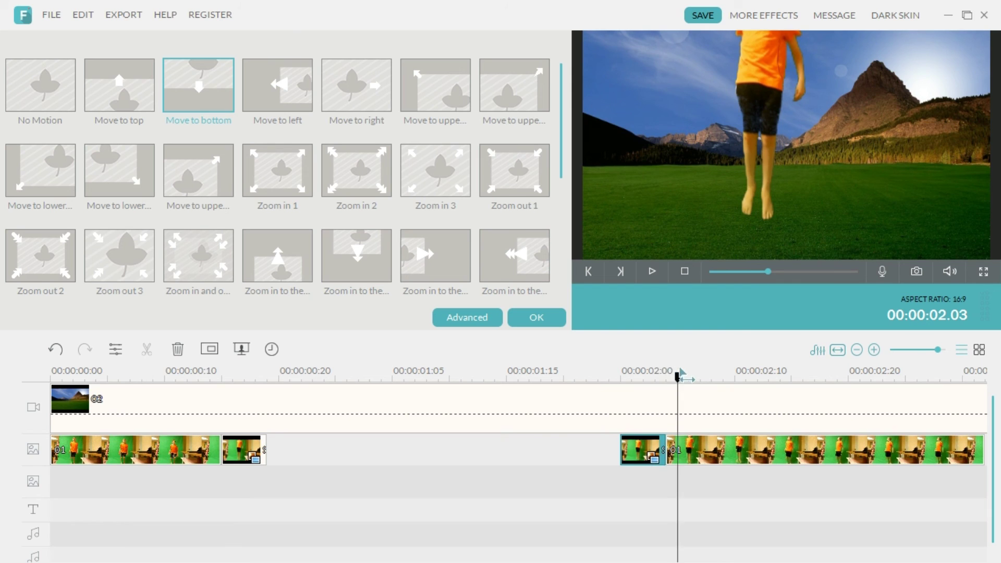
left_click(620, 376)
left_click(651, 272)
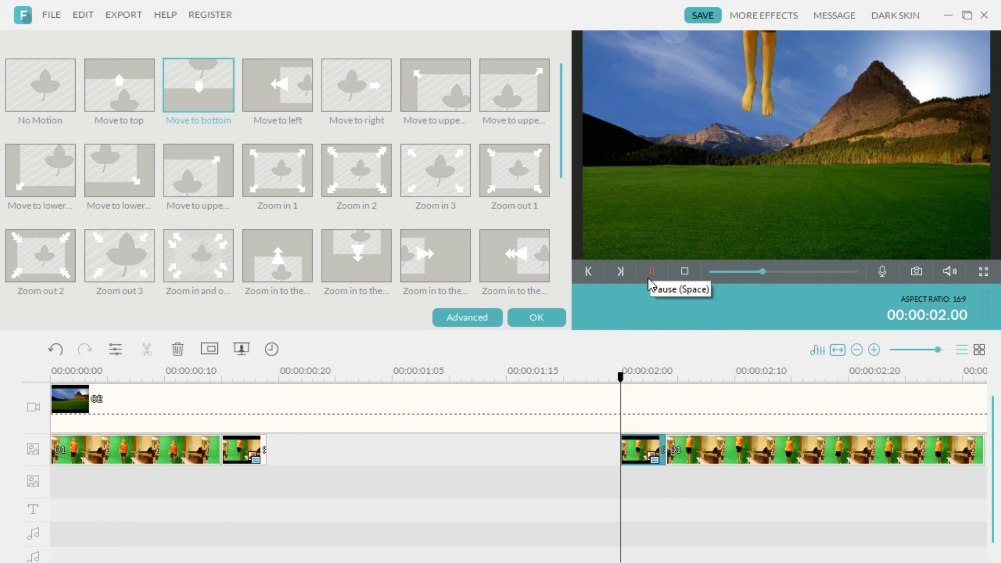
left_click(651, 271)
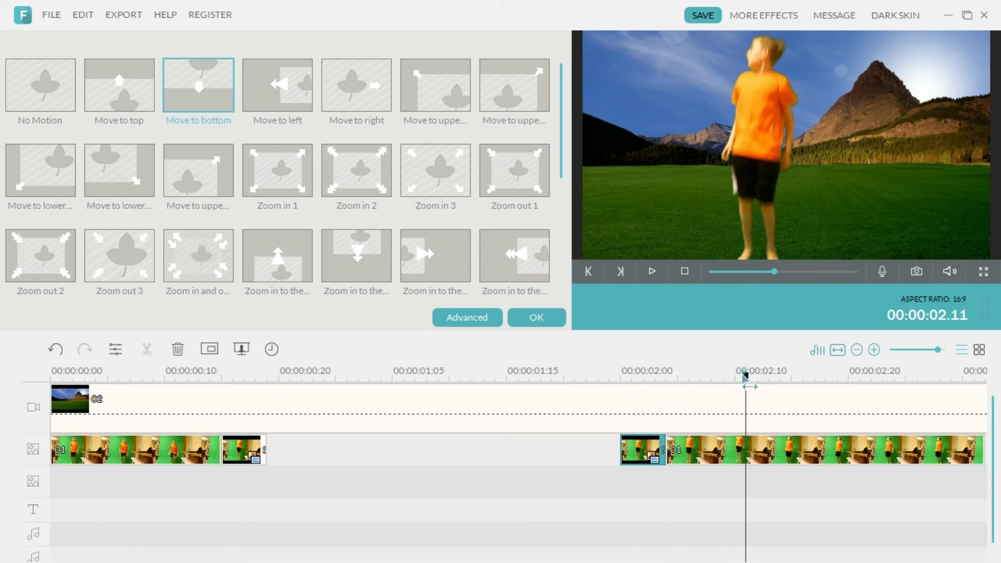
left_click_drag(745, 376, 620, 375)
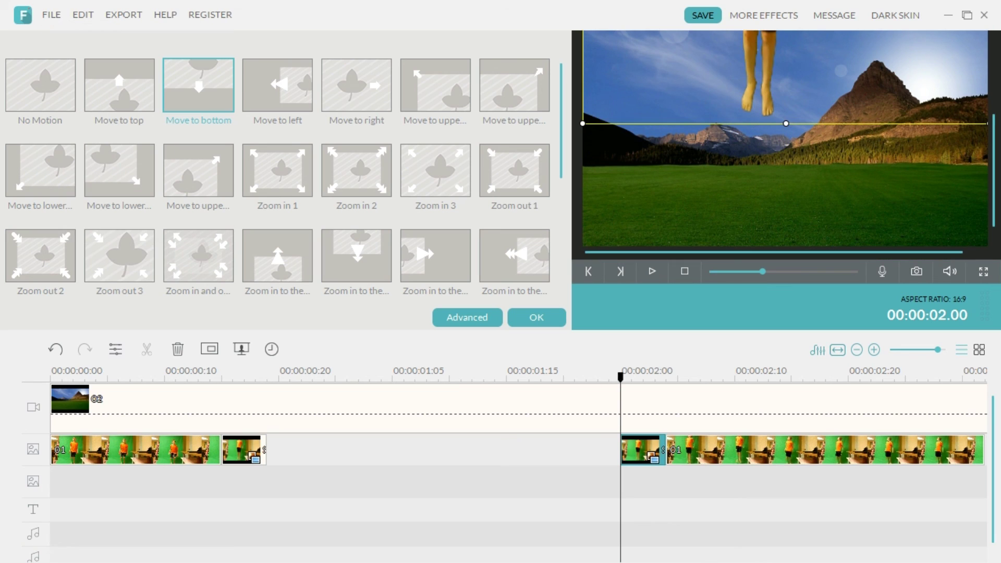